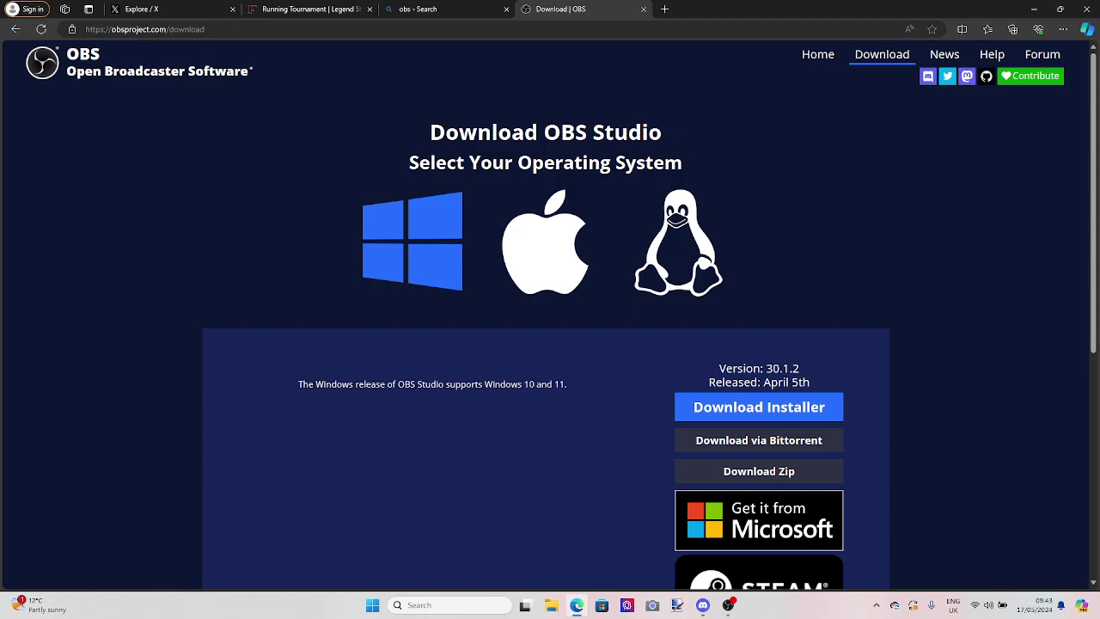
Download the Windows installer for OBS Studio 30.1.2 and open the Downloads folder that contains it.
click(759, 407)
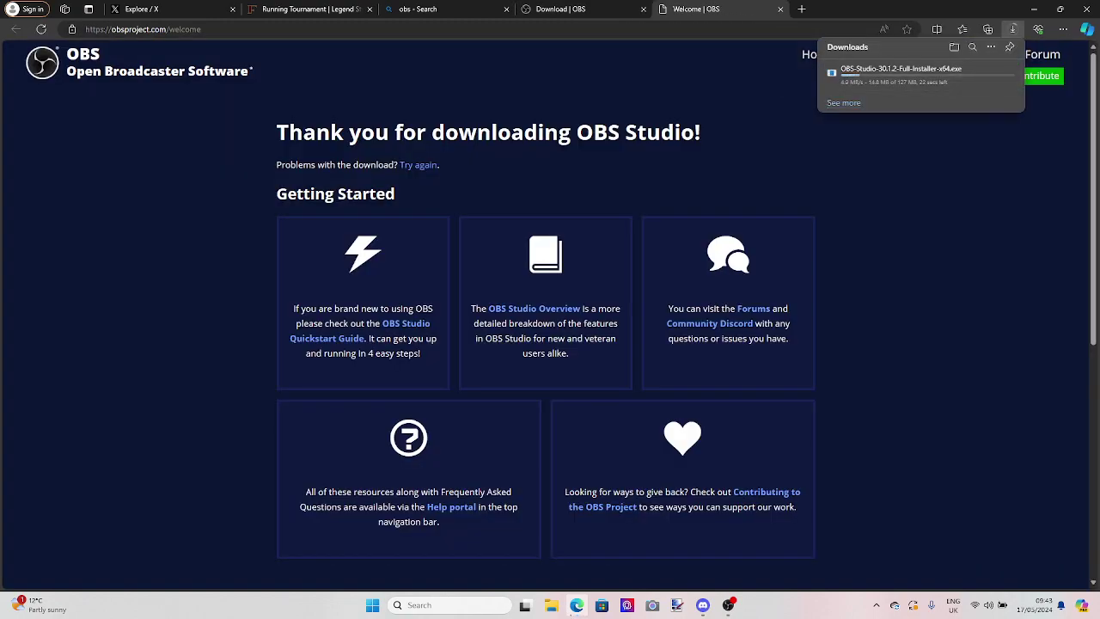
mouse_move(912, 74)
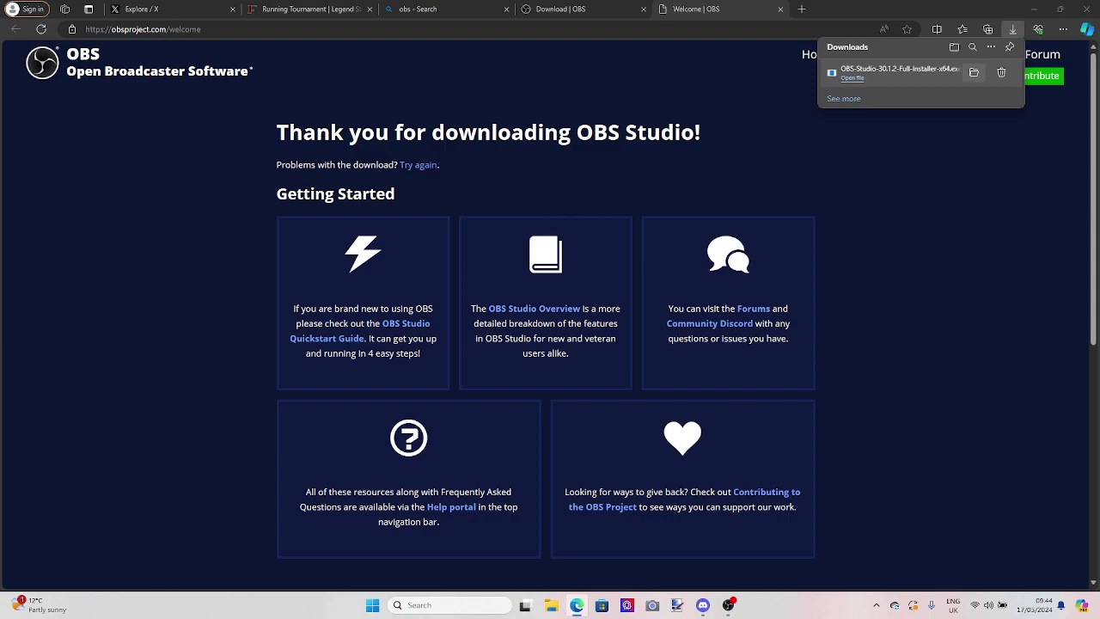
click(894, 72)
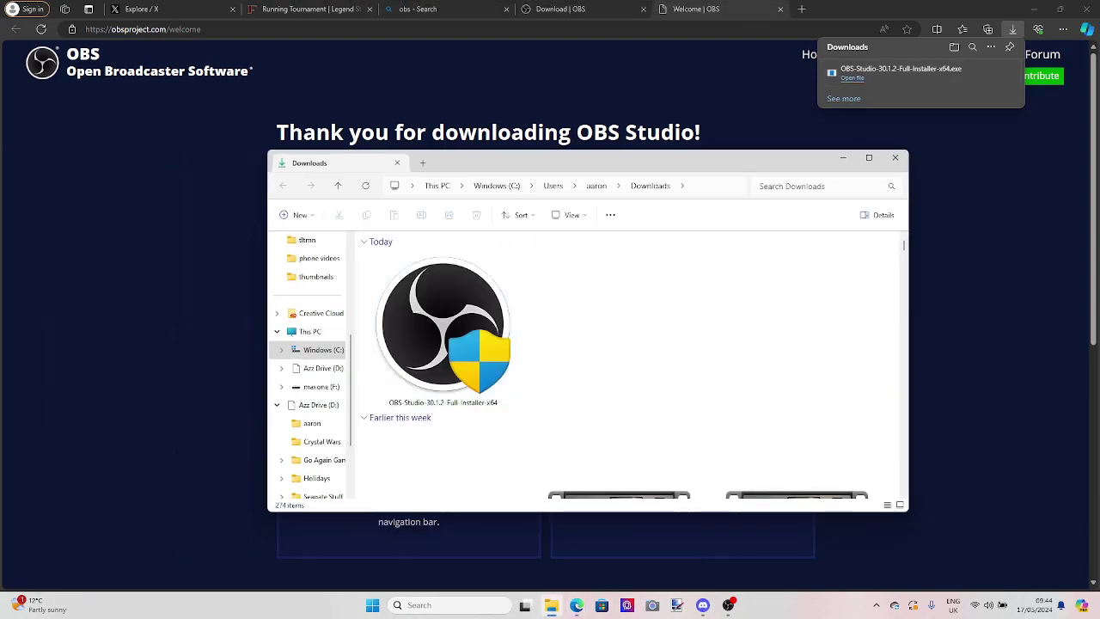
click(423, 346)
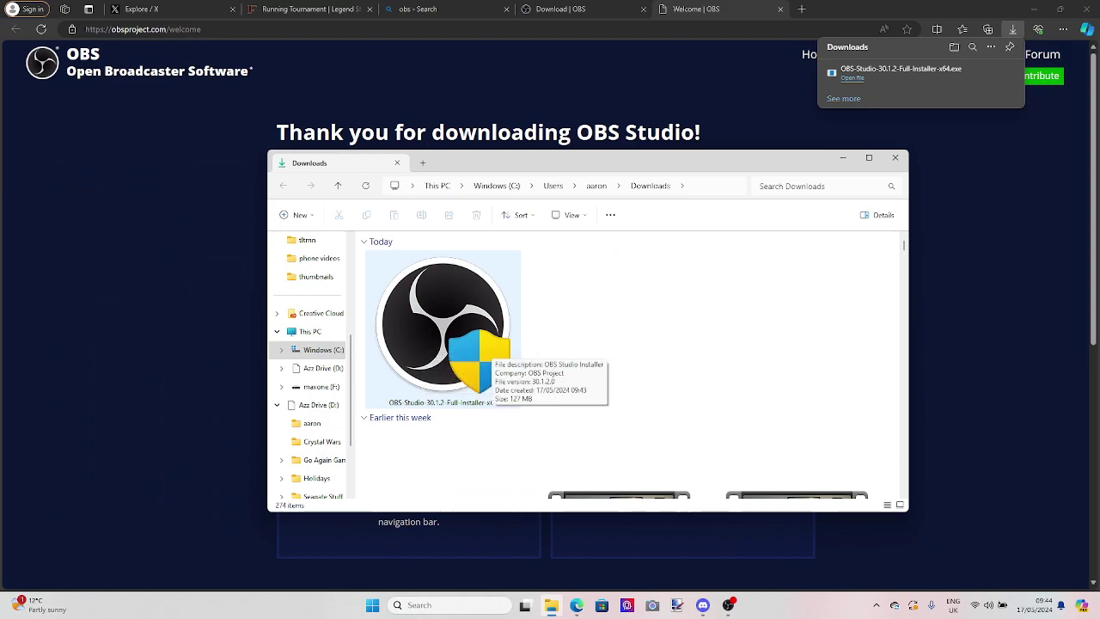
key(Return)
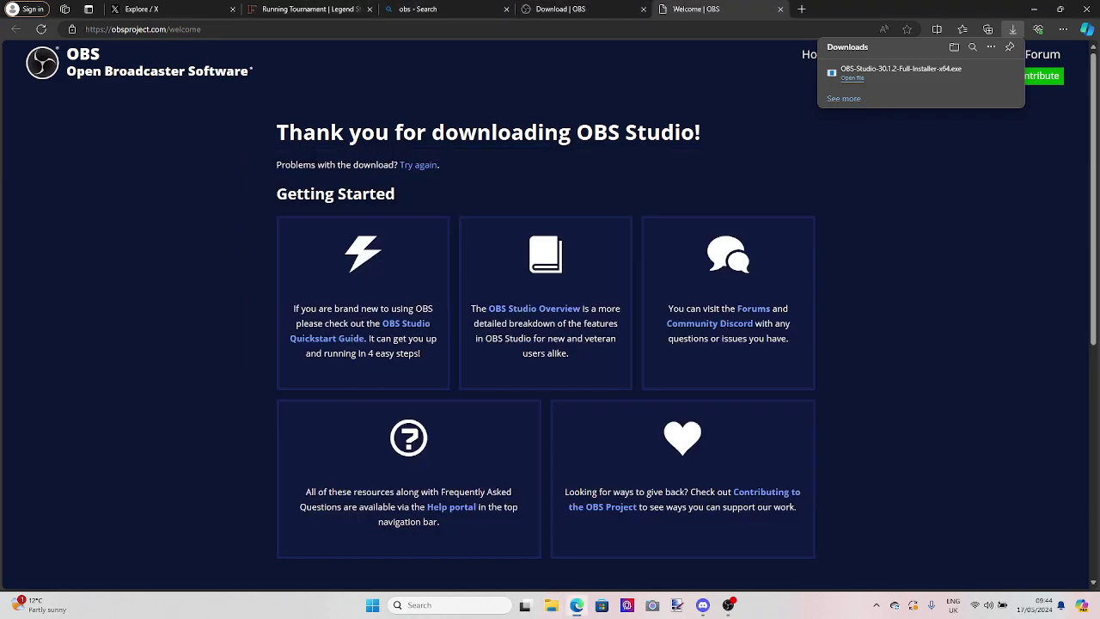
Minimize the browser, switch to OBS and maximize its window.
click(1034, 8)
click(1034, 9)
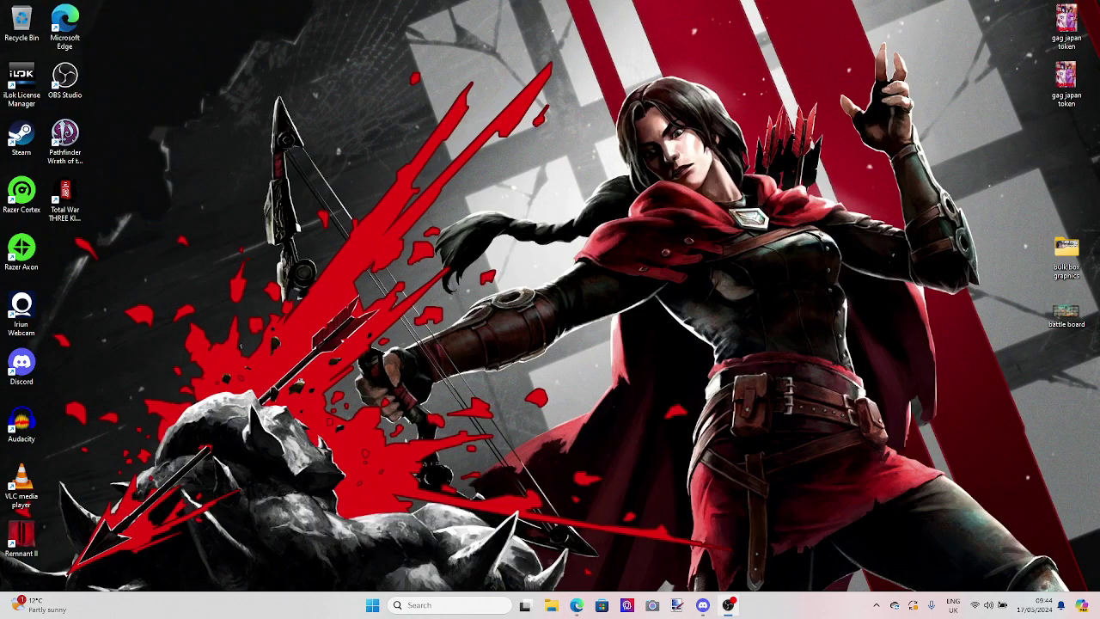
key(alt+Tab)
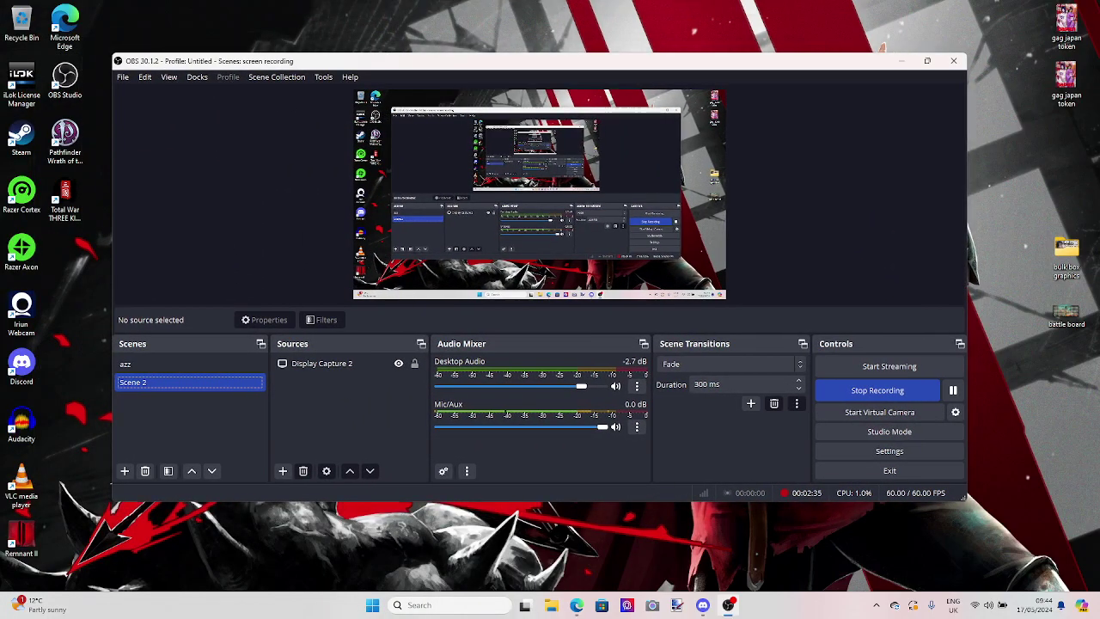
key(super+Up)
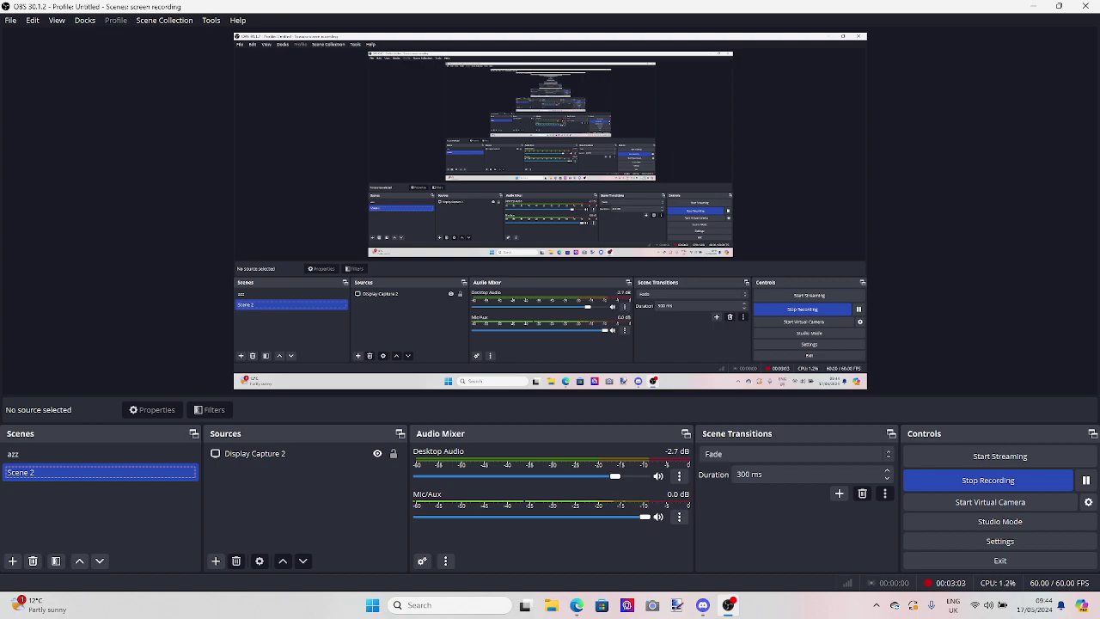
Change the Mic/Aux input device to Microphone (Razer Kiyo).
click(679, 516)
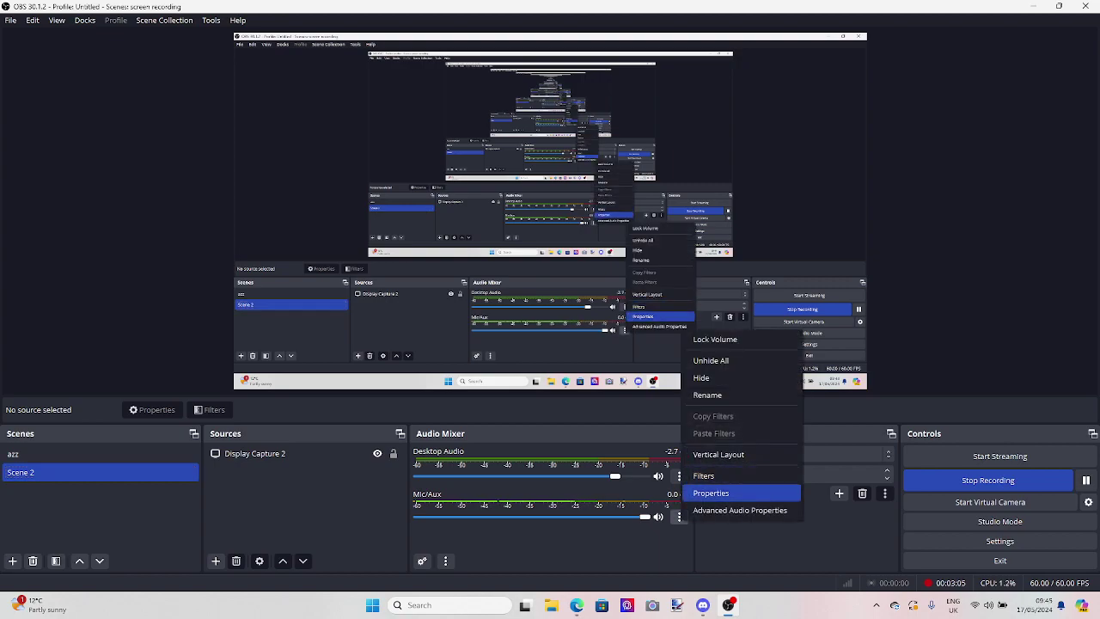
click(711, 493)
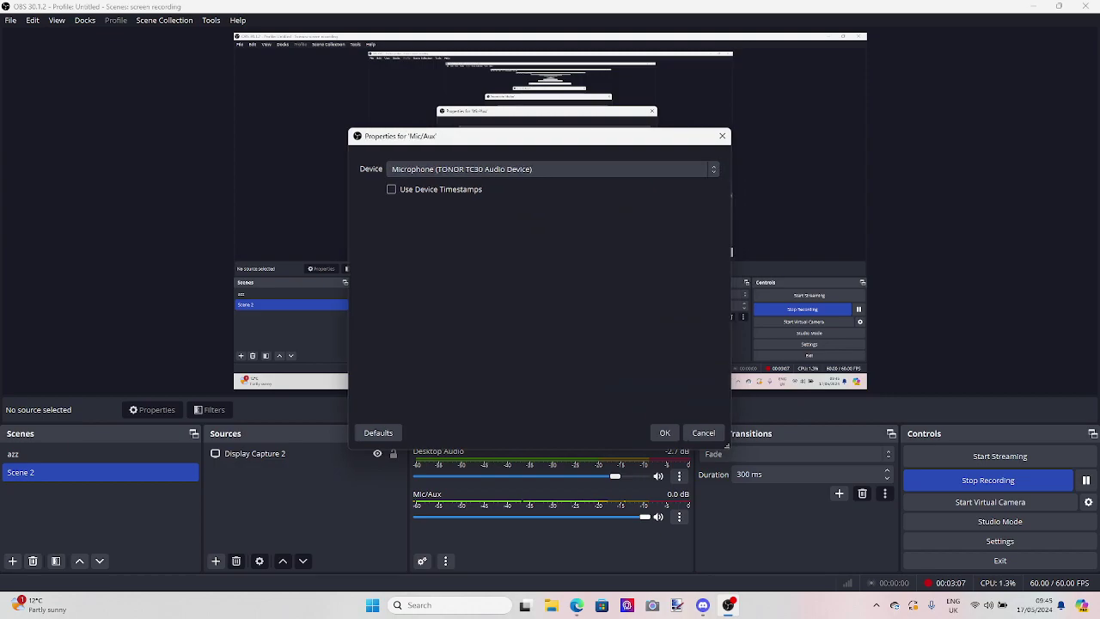
drag(541, 136, 432, 144)
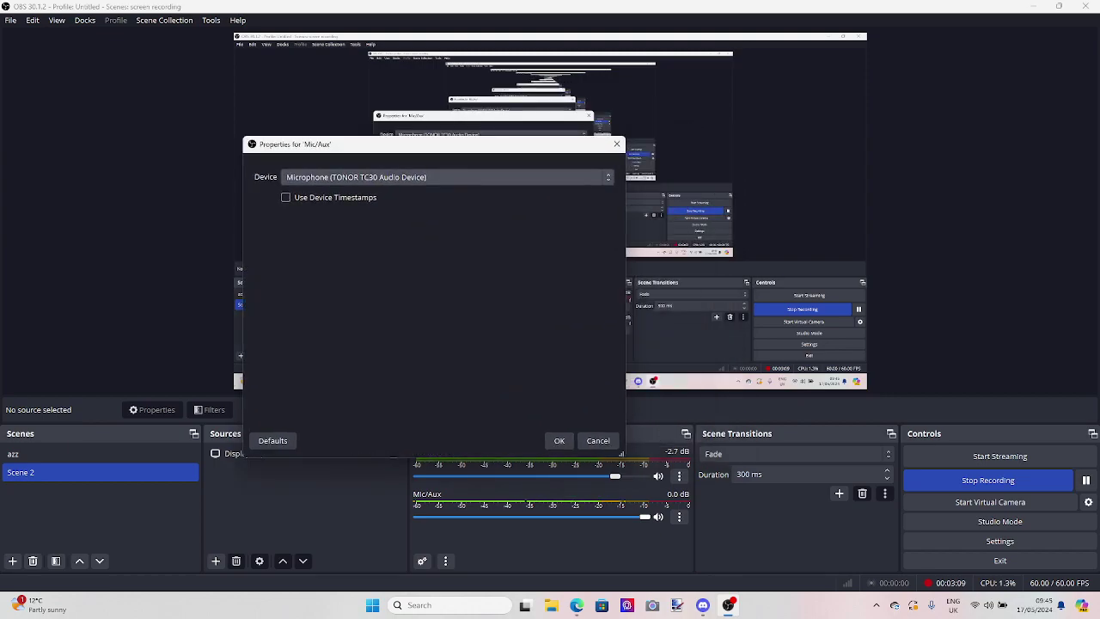
click(447, 177)
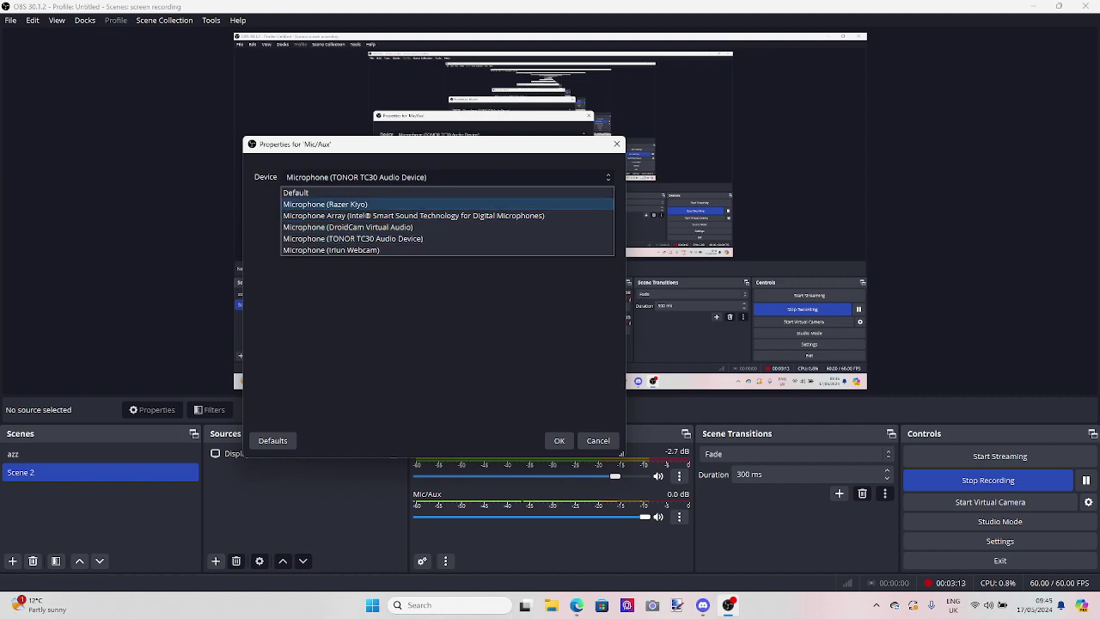
key(Return)
key(Return)
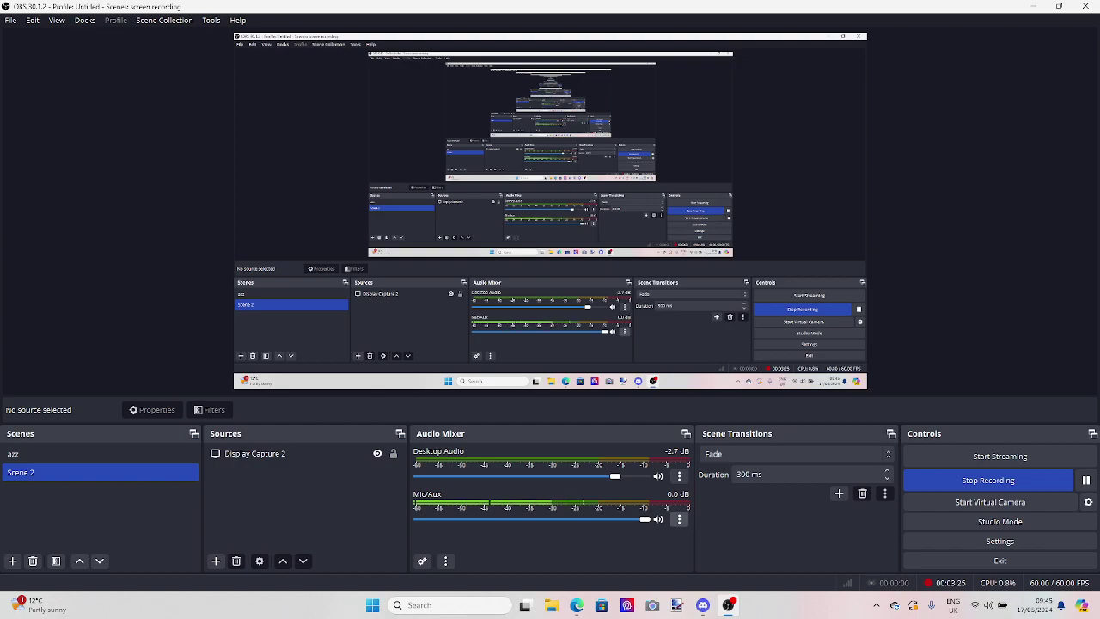
Set the Mic/Aux input device back to Microphone (TONOR TC30 Audio Device).
click(679, 476)
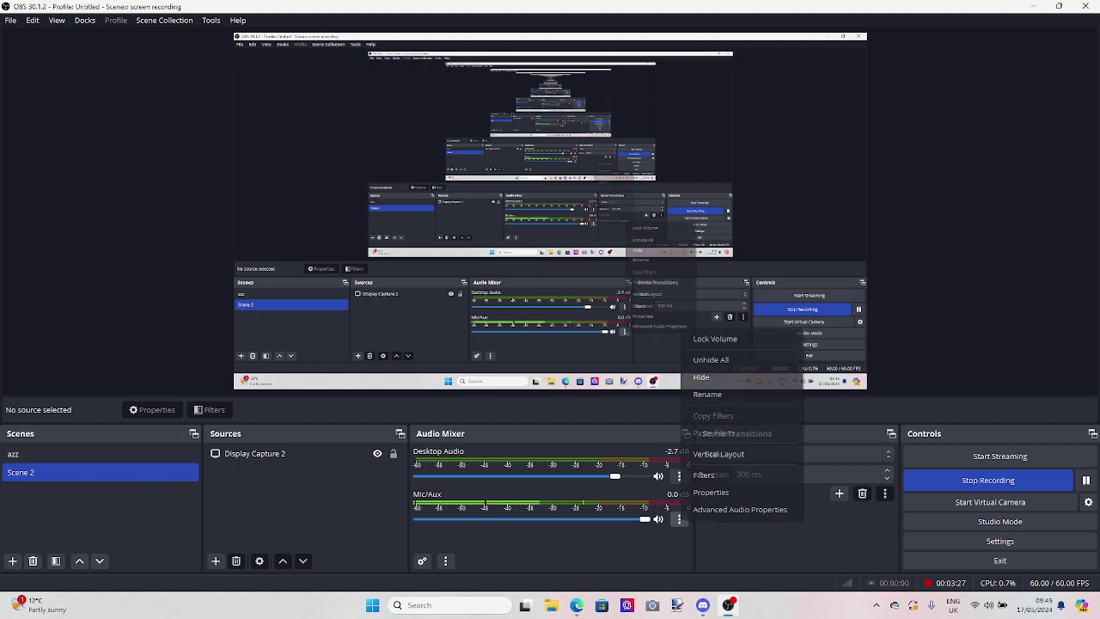
click(711, 492)
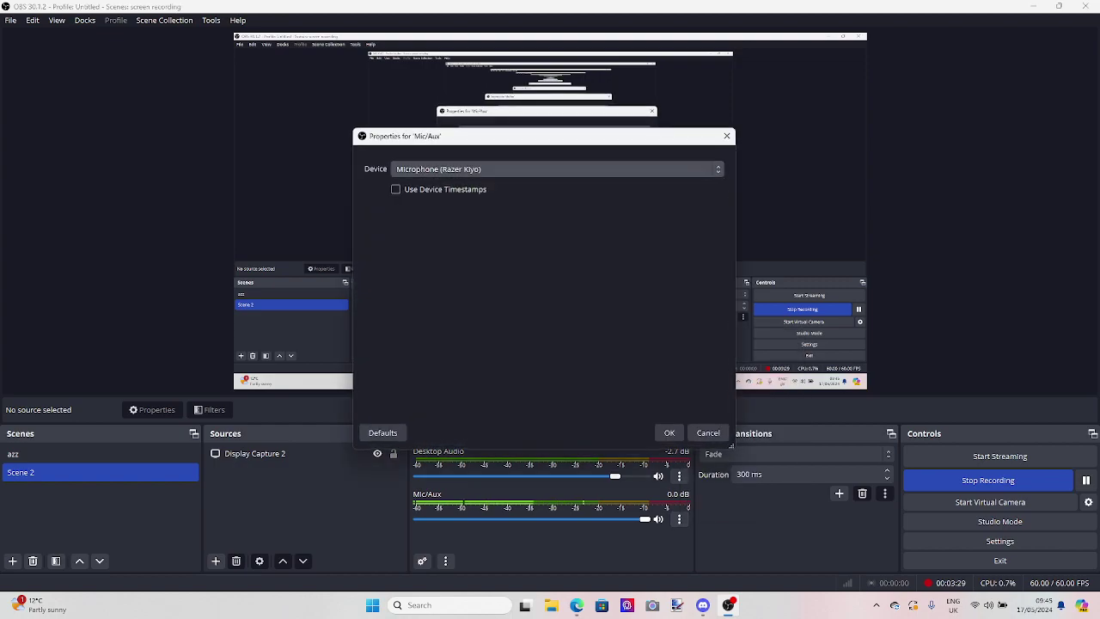
click(557, 169)
click(462, 230)
click(669, 432)
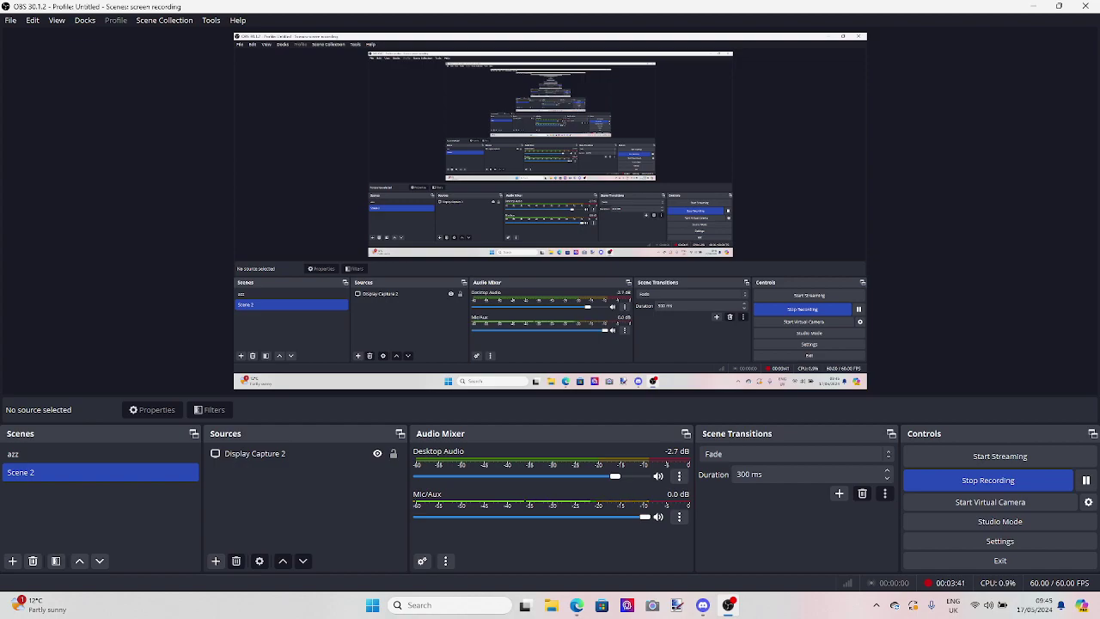
Move the OBS window to the second monitor, switch to Discord and decline the switch to the Razer Kiyo audio device.
drag(550, 6, 0, 86)
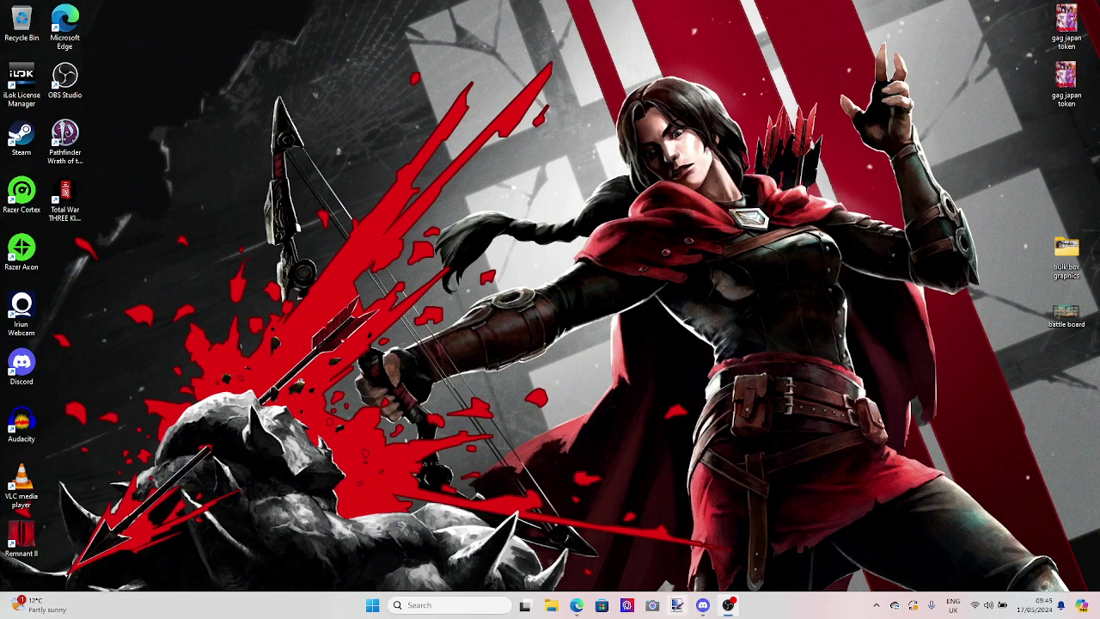
click(703, 605)
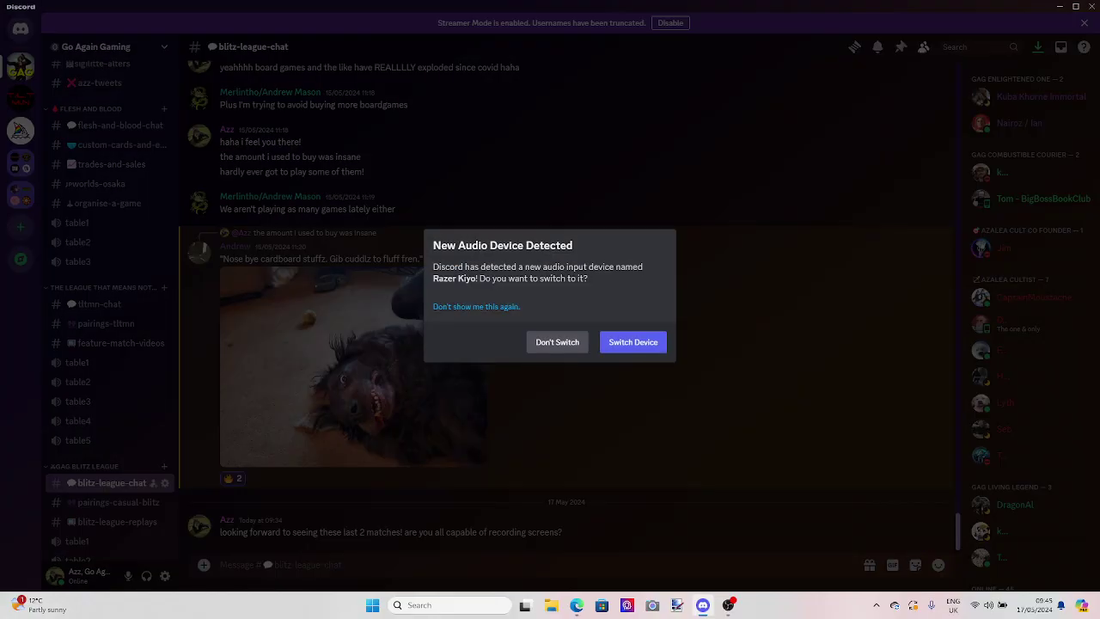
click(557, 342)
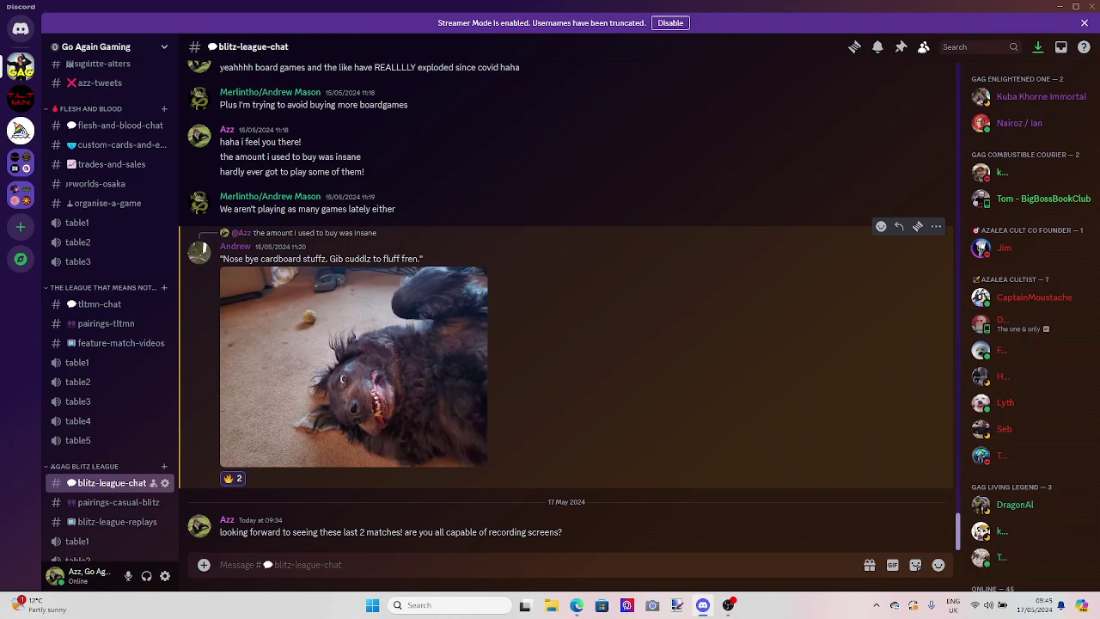
scroll(103, 381, down, 2)
scroll(103, 382, up, 2)
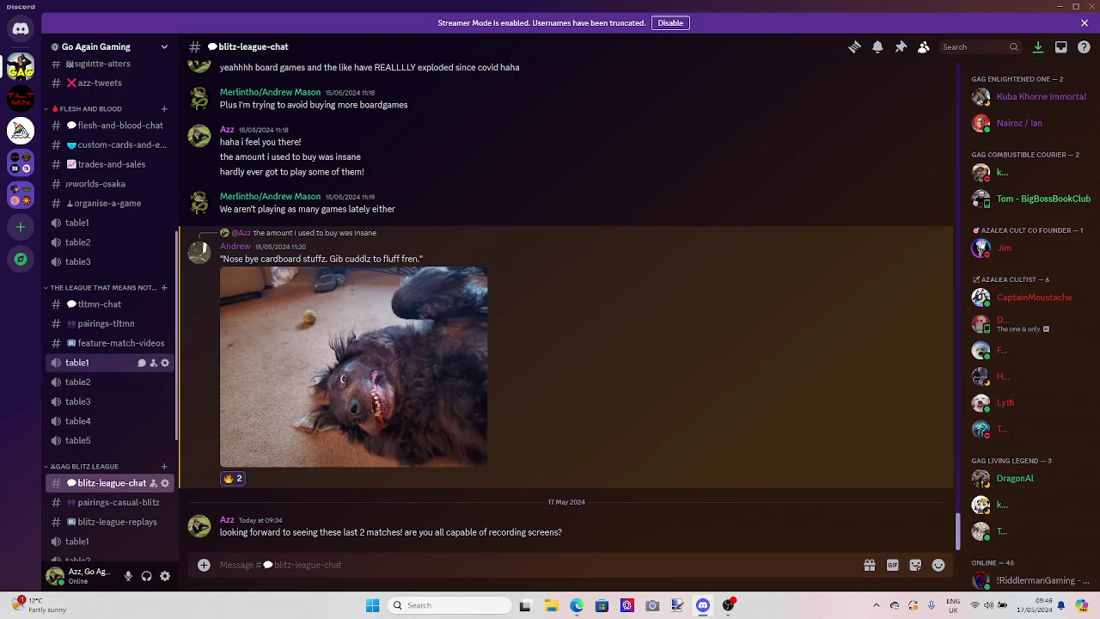
key(alt+Tab)
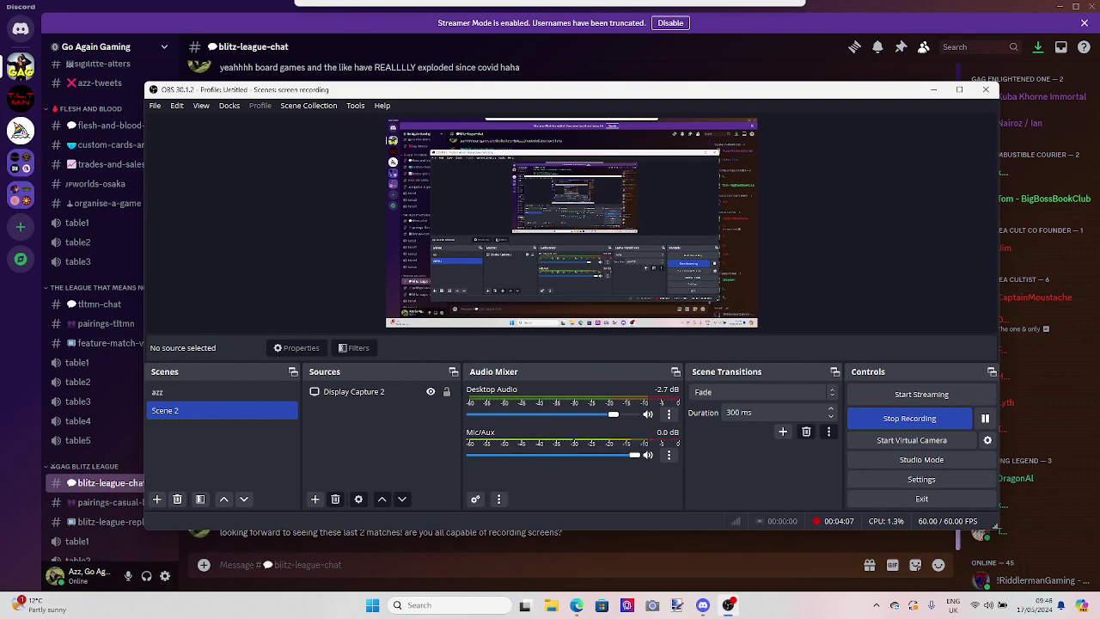
drag(516, 100, 0, 181)
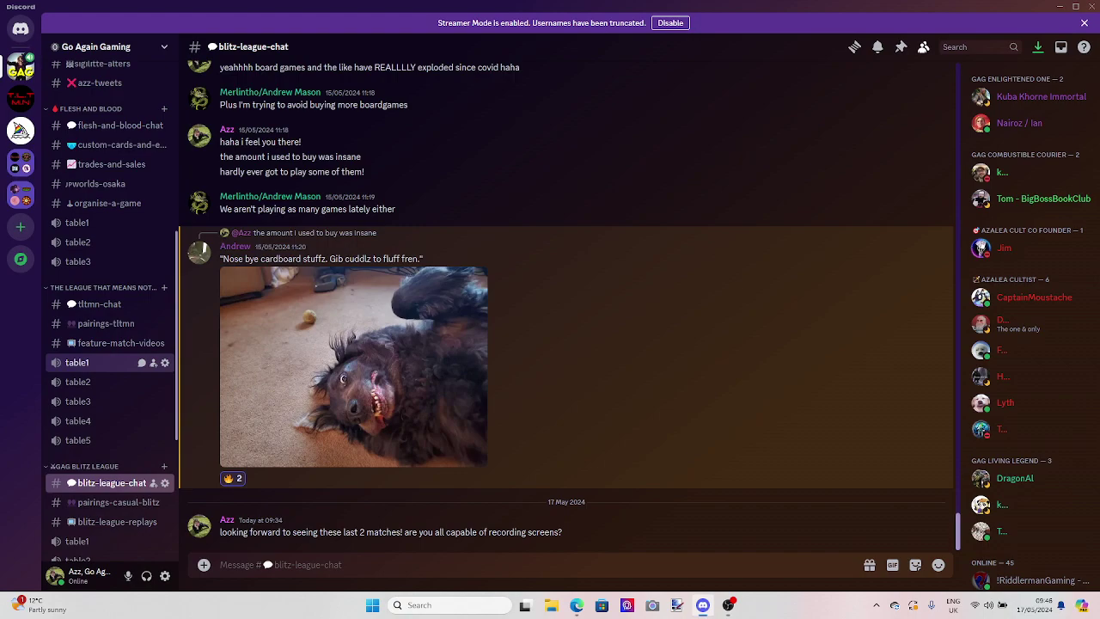
Join the table1 voice channel under The League That Means Nothing category and show its call view full screen.
click(78, 362)
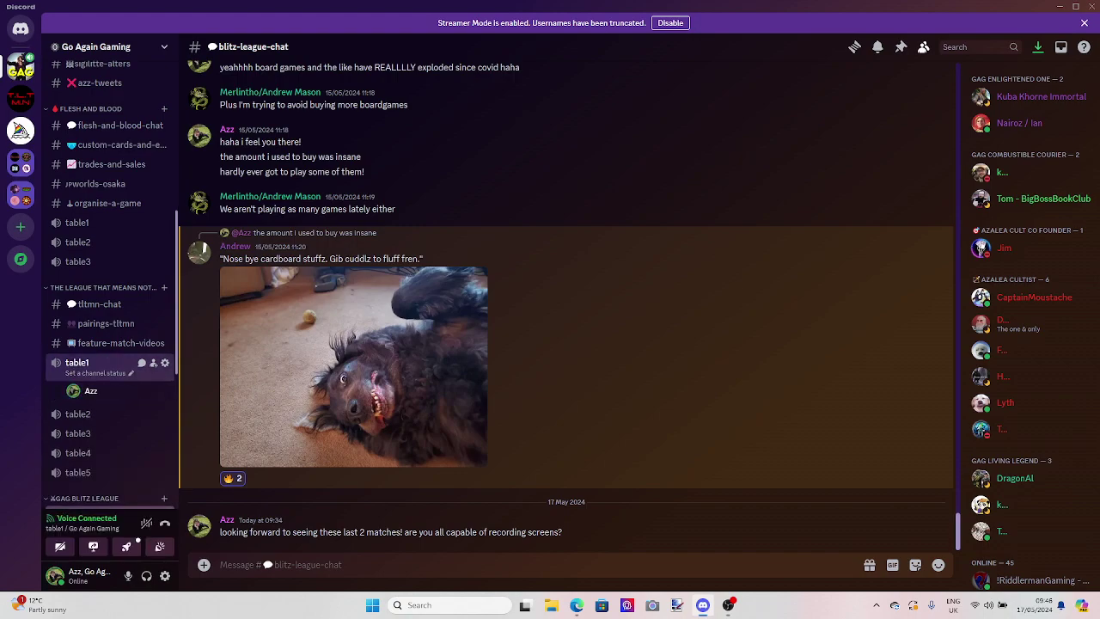
click(77, 362)
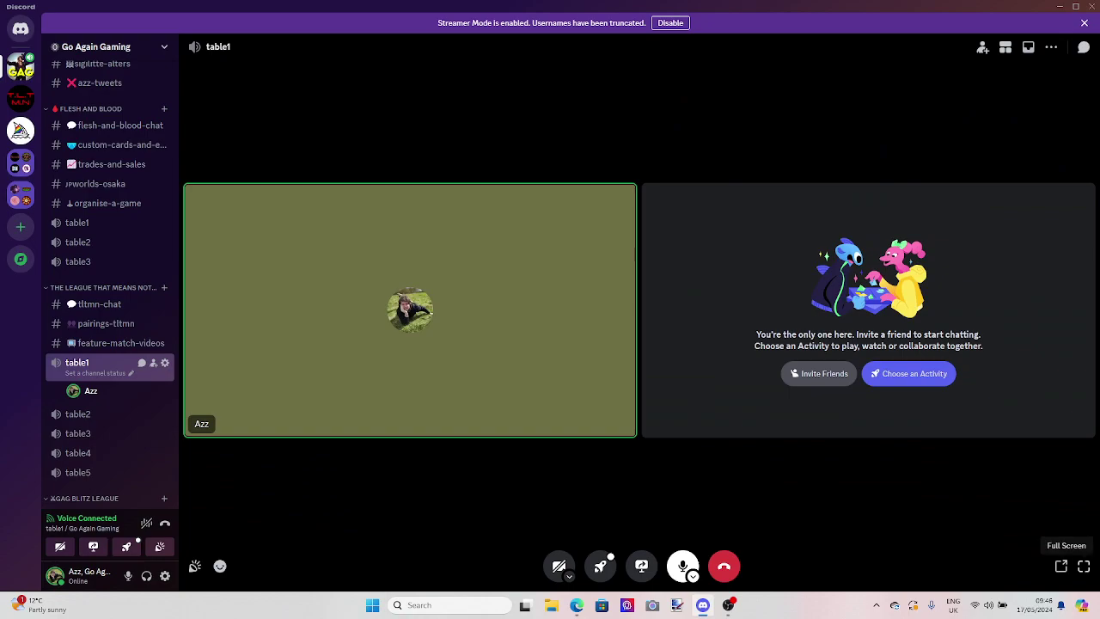
click(1084, 567)
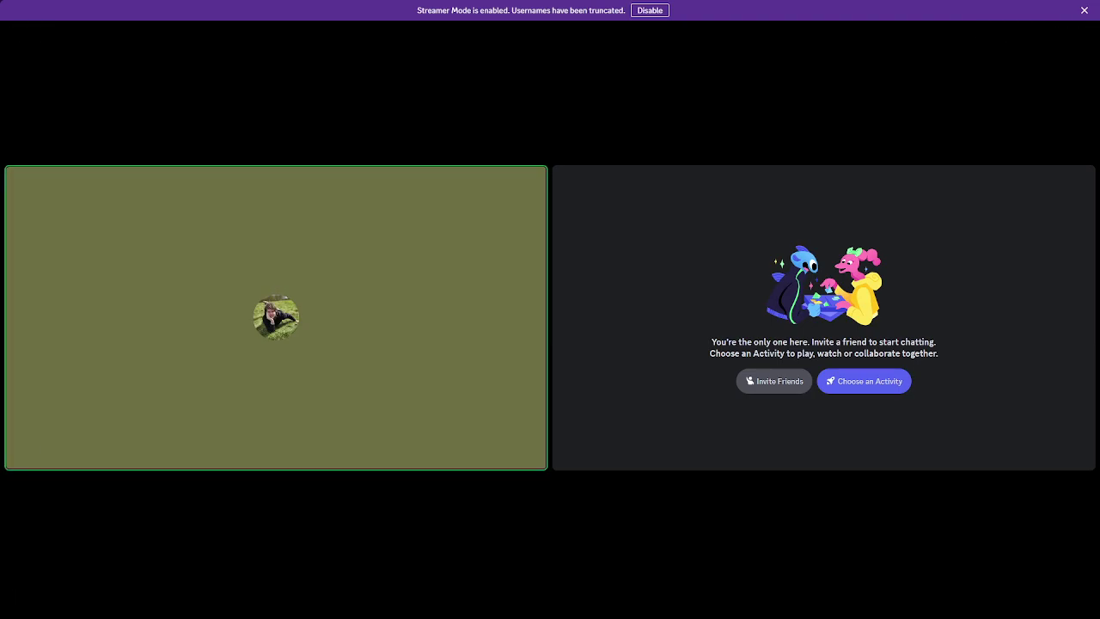
Switch to OBS, move its window back onto the main monitor over the call and maximize it.
key(alt+Tab)
drag(0, 43, 561, 97)
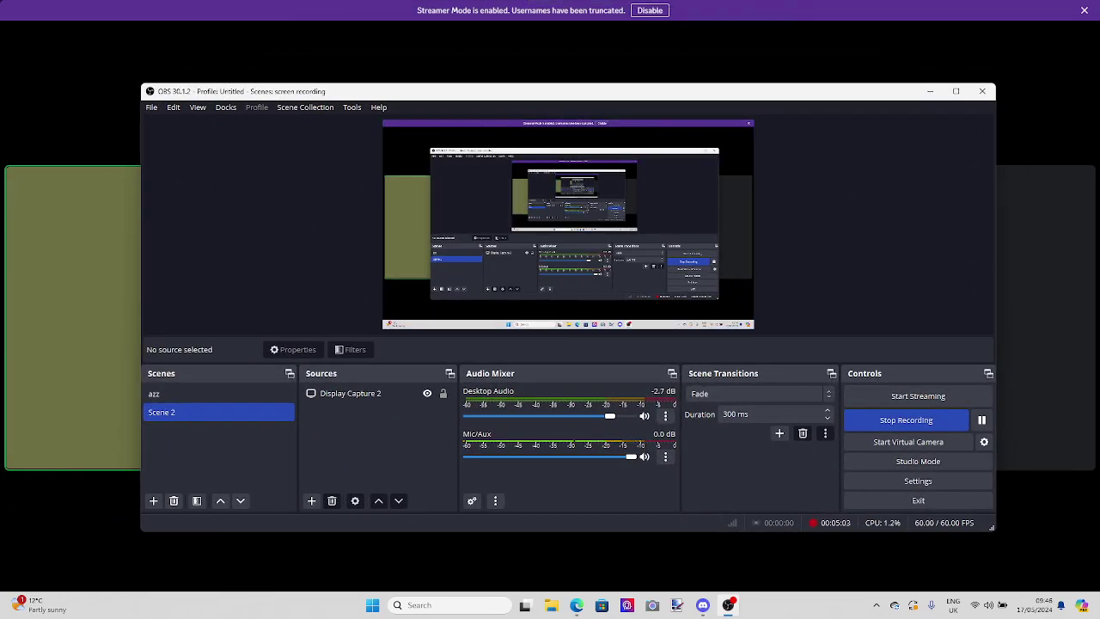
click(350, 392)
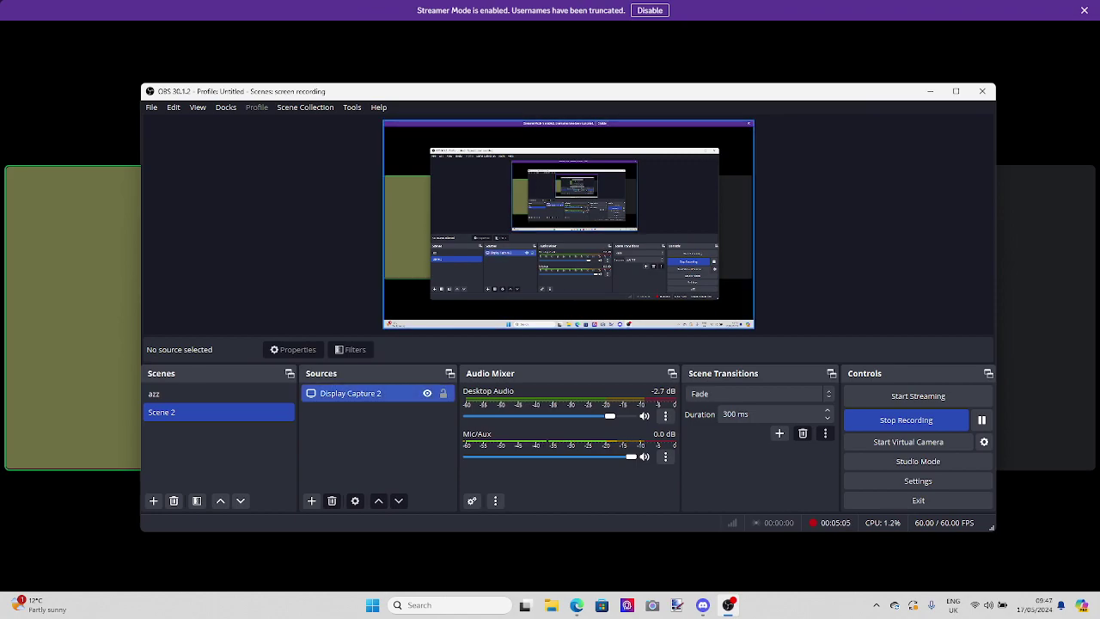
click(378, 455)
key(super+Up)
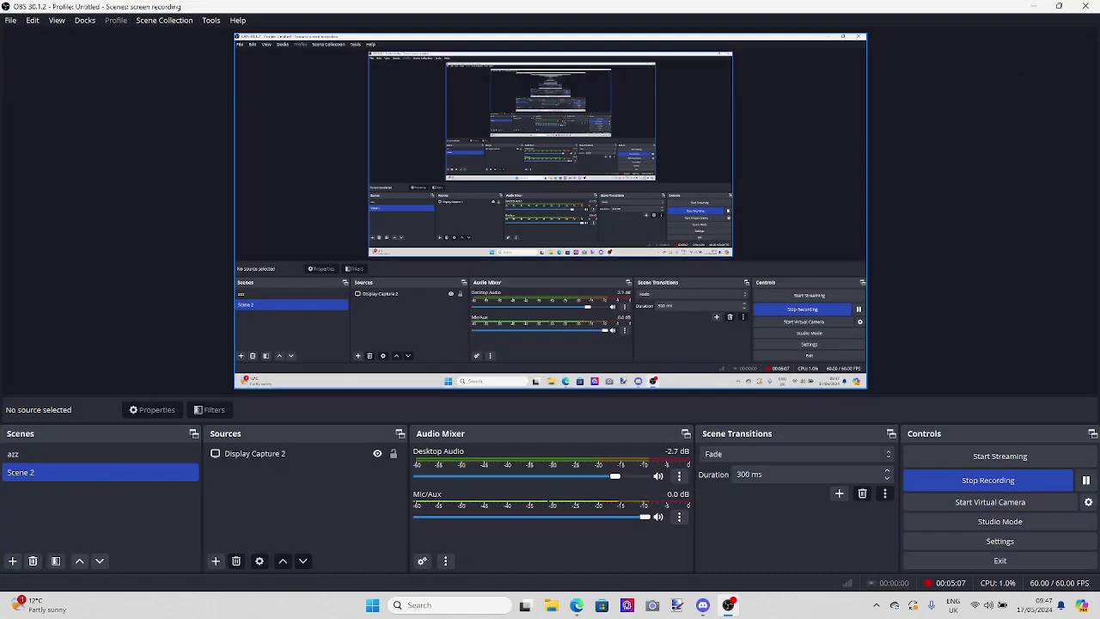
Look through the source types that can be added to Scene 2, including Display Capture.
click(254, 453)
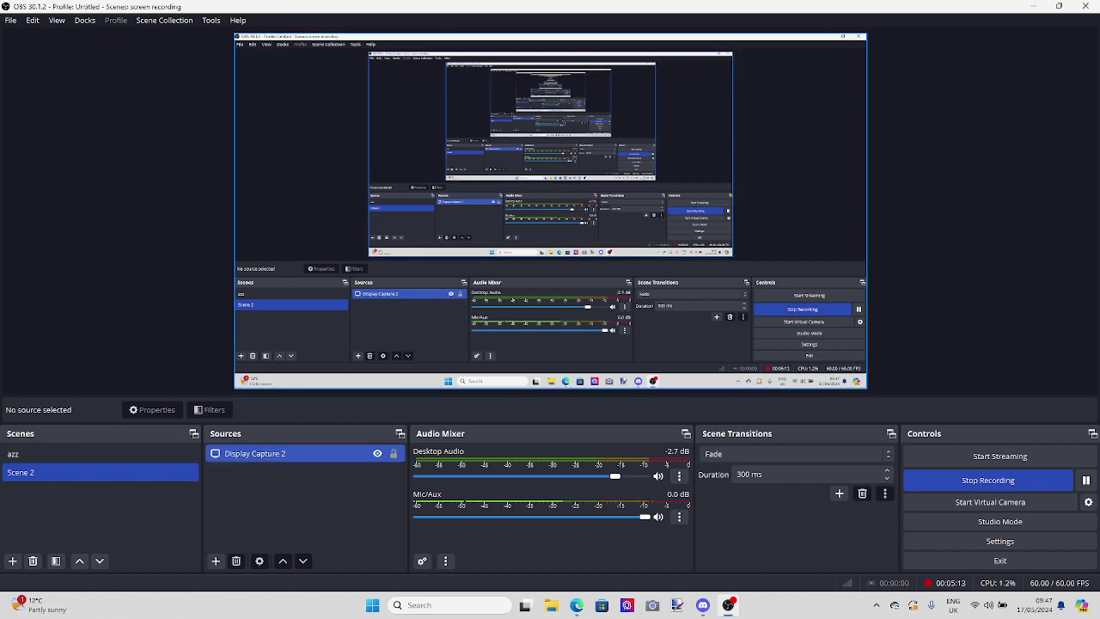
click(292, 516)
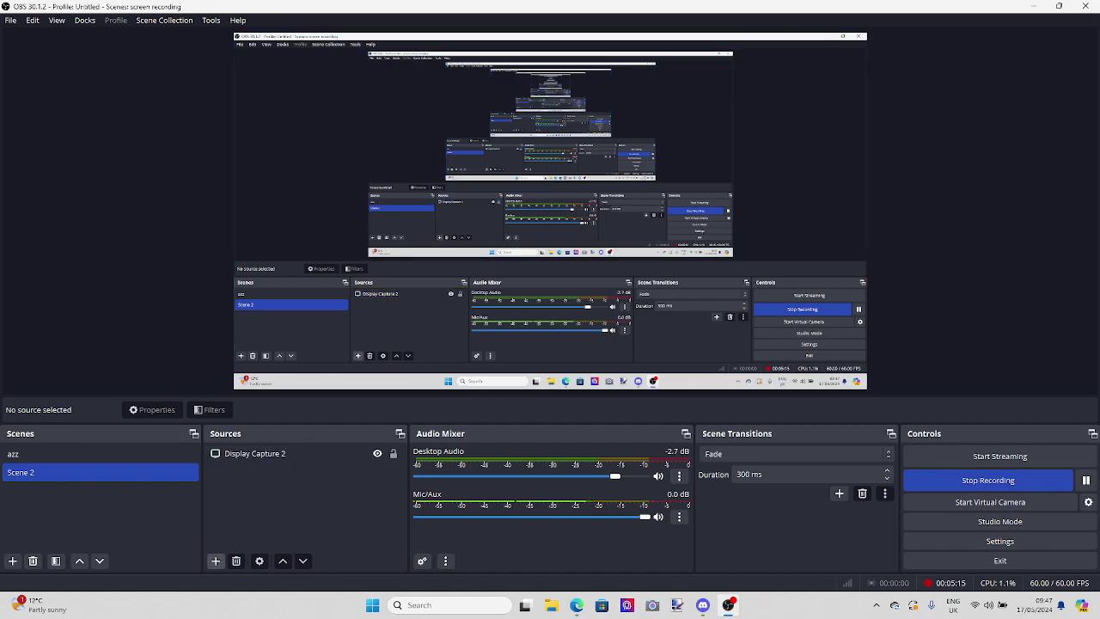
click(216, 561)
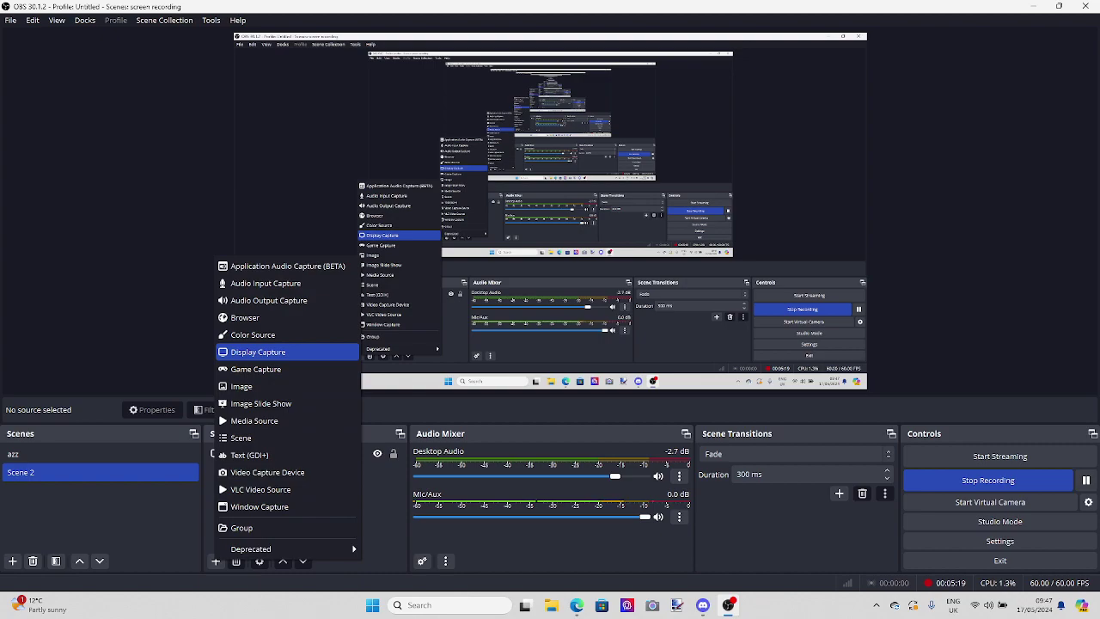
click(293, 453)
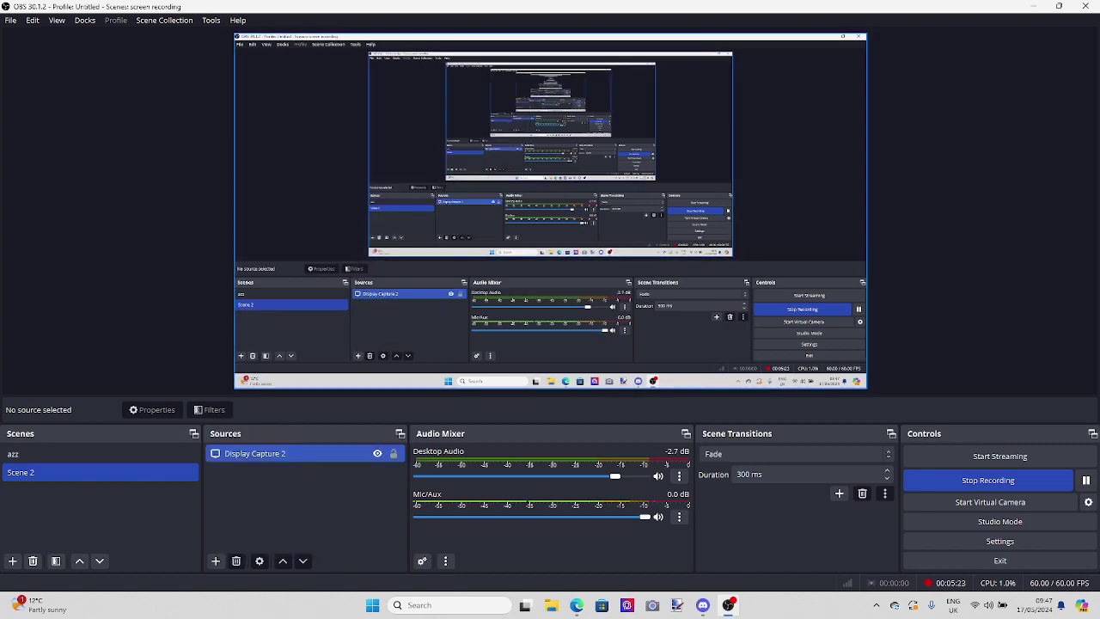
Set the captured display of Display Capture 2 to DELL S2240L: 1920x1080 @ 0,0 (Primary Monitor) and accept its properties.
double_click(293, 453)
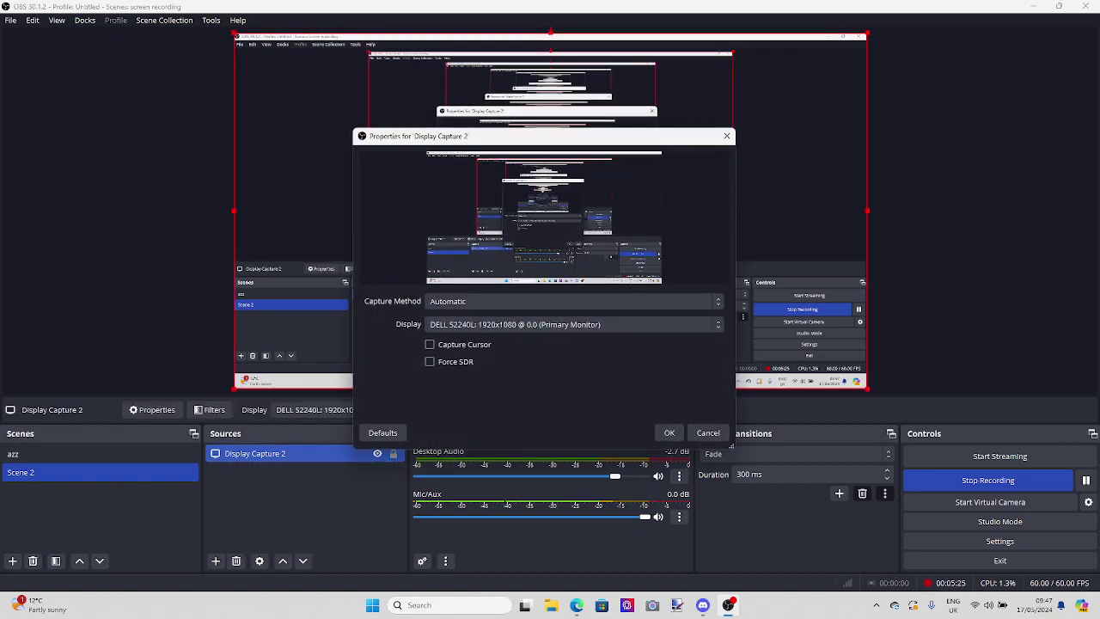
click(574, 324)
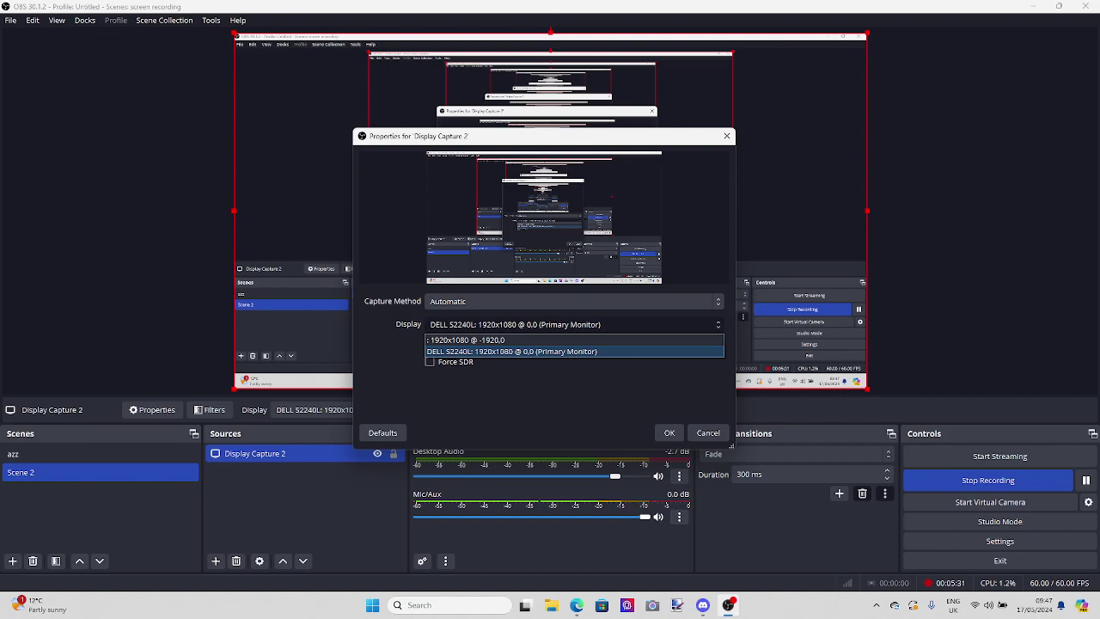
click(511, 351)
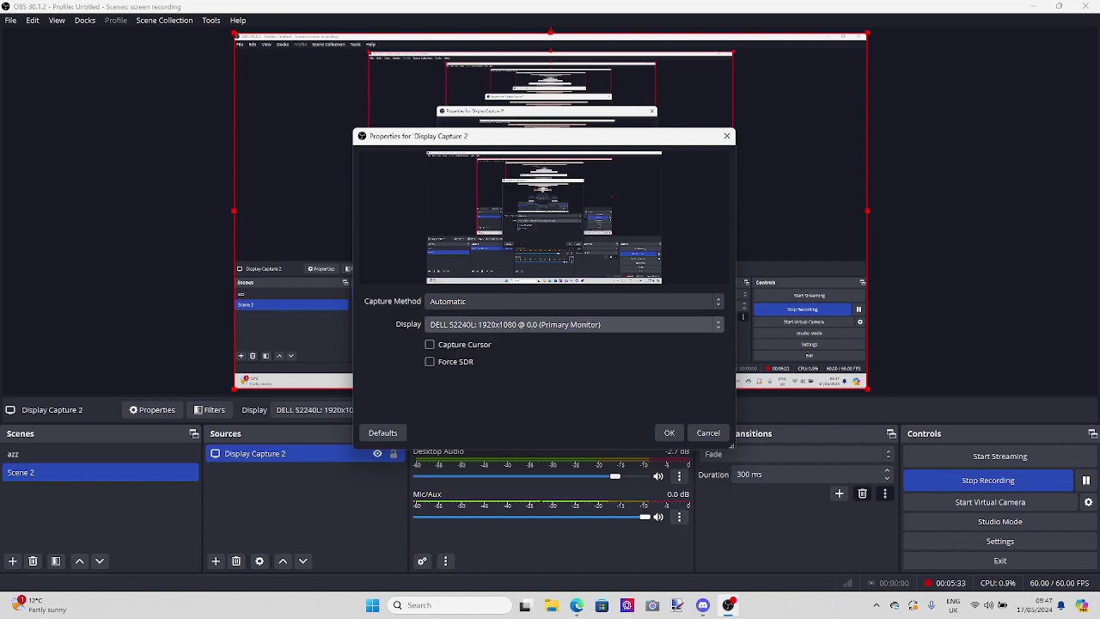
key(Return)
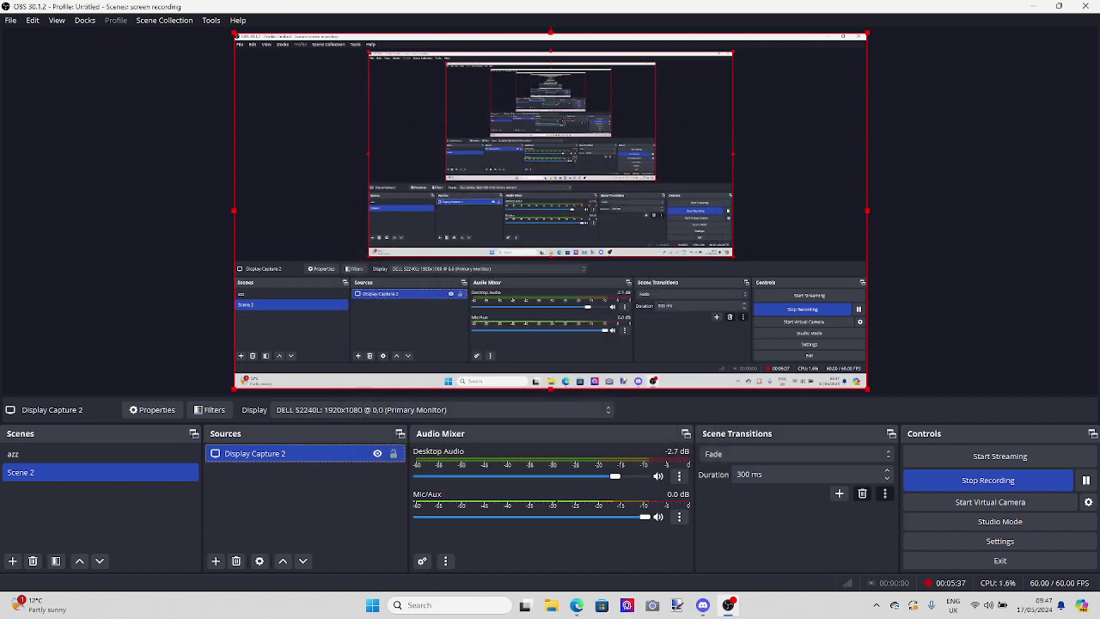
Move the OBS window off the main monitor to view the full-screen Discord call, and bring it back maximized.
key(super+Down)
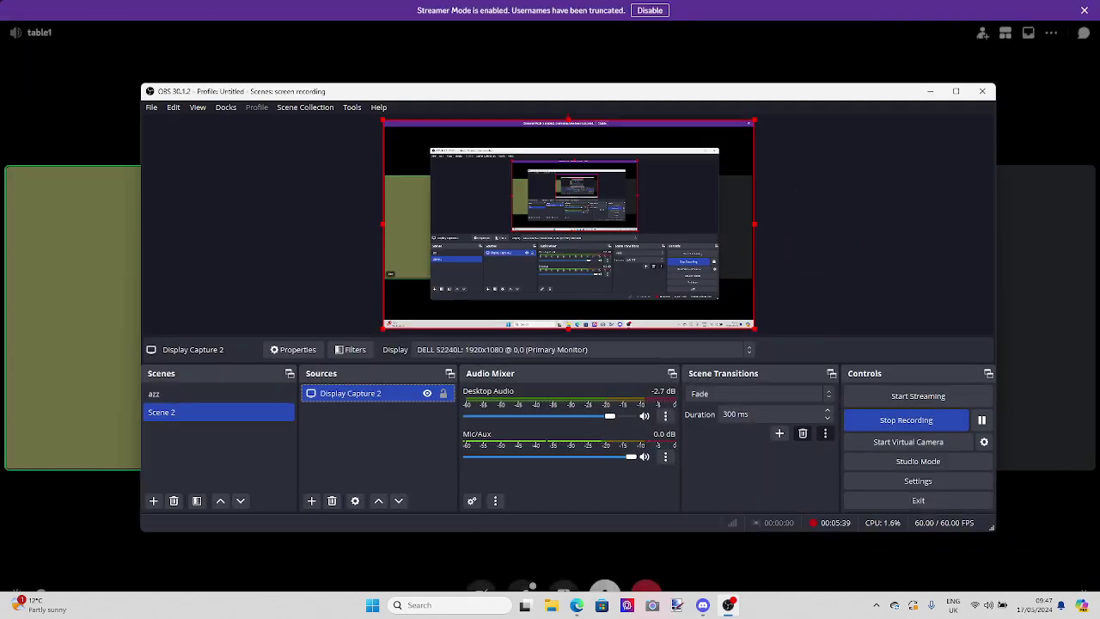
key(shift+super+Left)
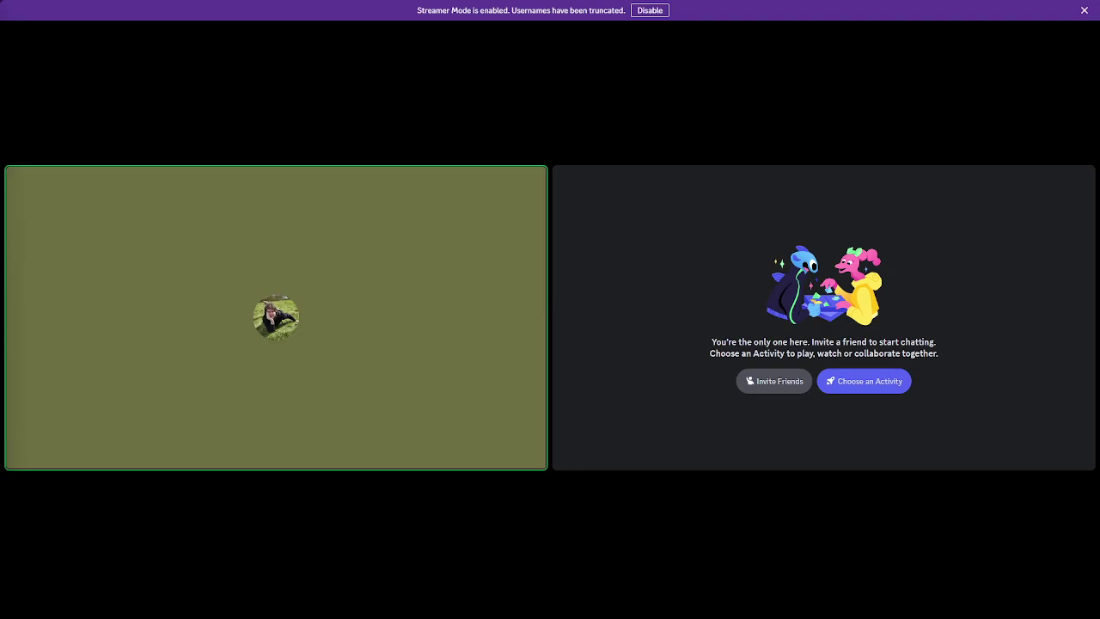
key(alt+Tab)
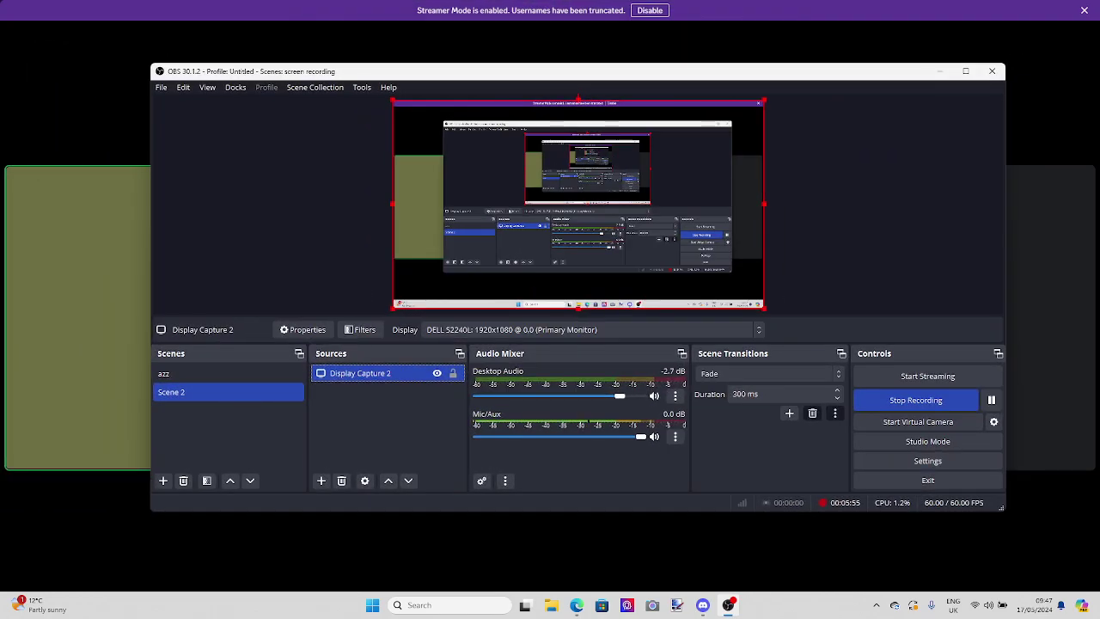
key(super+Up)
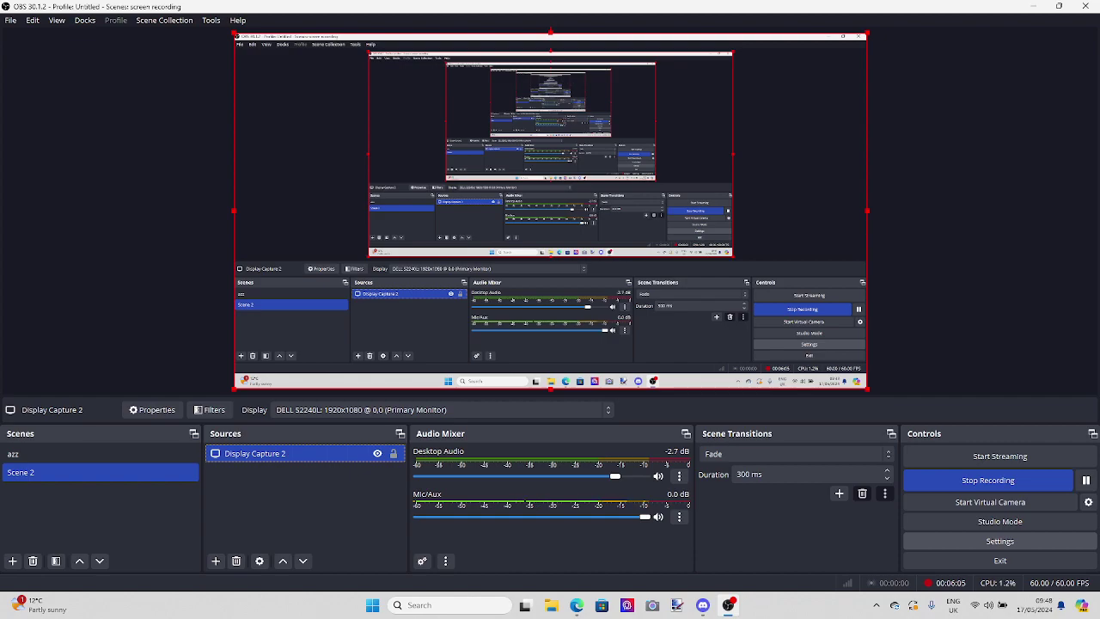
Open the OBS audio settings and shift the settings window slightly.
click(1000, 540)
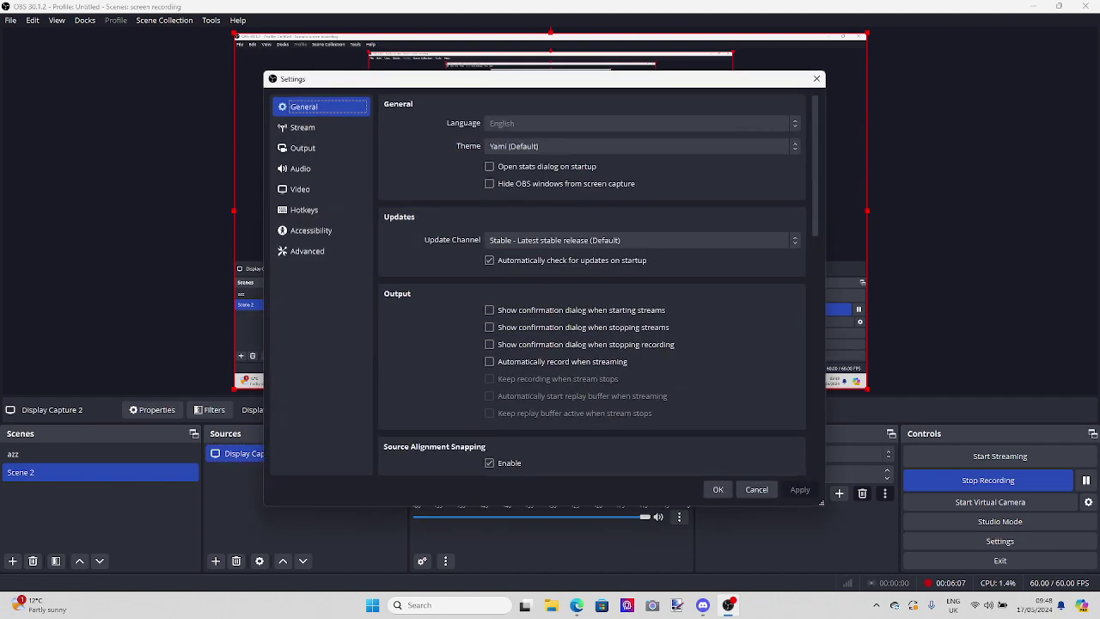
click(300, 168)
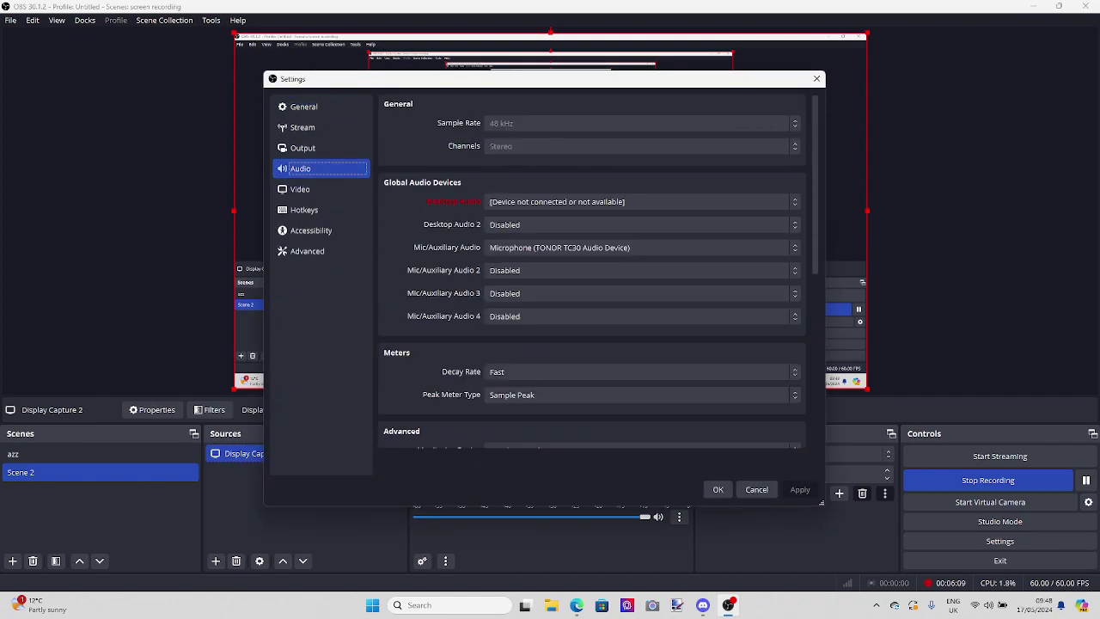
drag(541, 78, 497, 96)
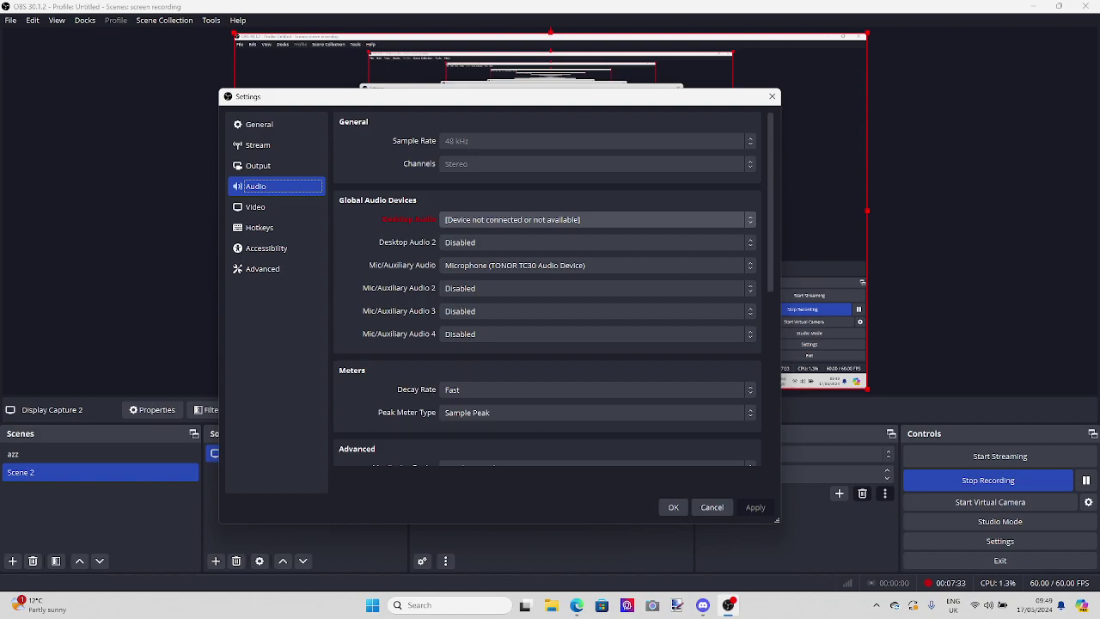
Review the available Desktop Audio devices, set Desktop Audio to Speakers (Realtek(R) Audio) and save the settings.
click(593, 220)
key(Down)
key(Down)
key(Down)
key(Down)
key(Down)
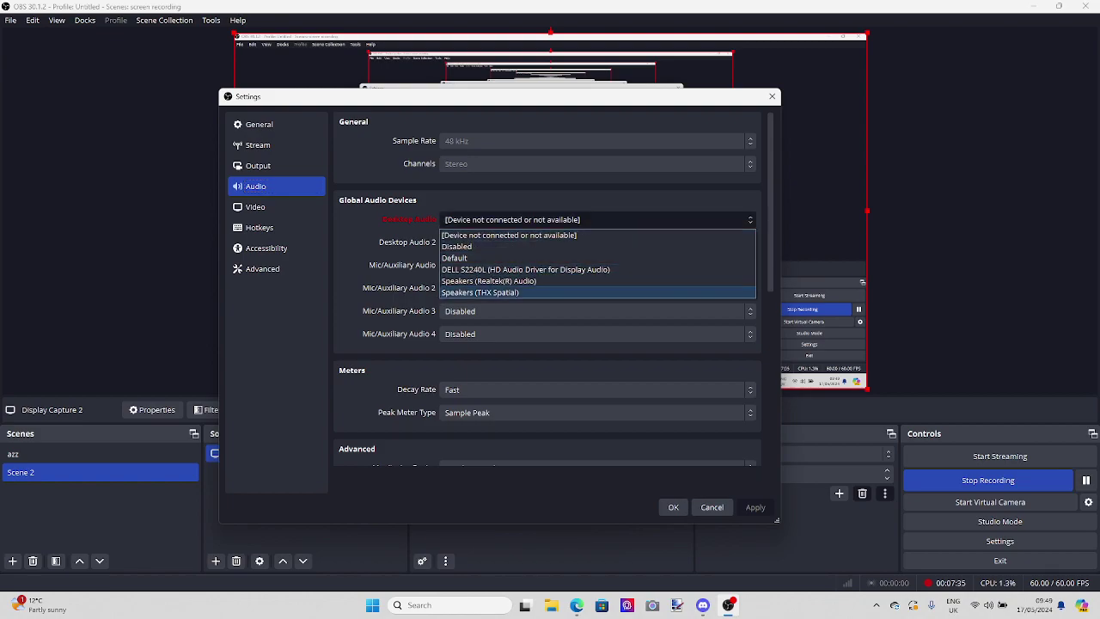
key(Up)
key(Up)
key(Up)
key(Down)
key(Down)
key(Up)
key(Up)
key(Down)
key(Up)
key(Up)
key(Up)
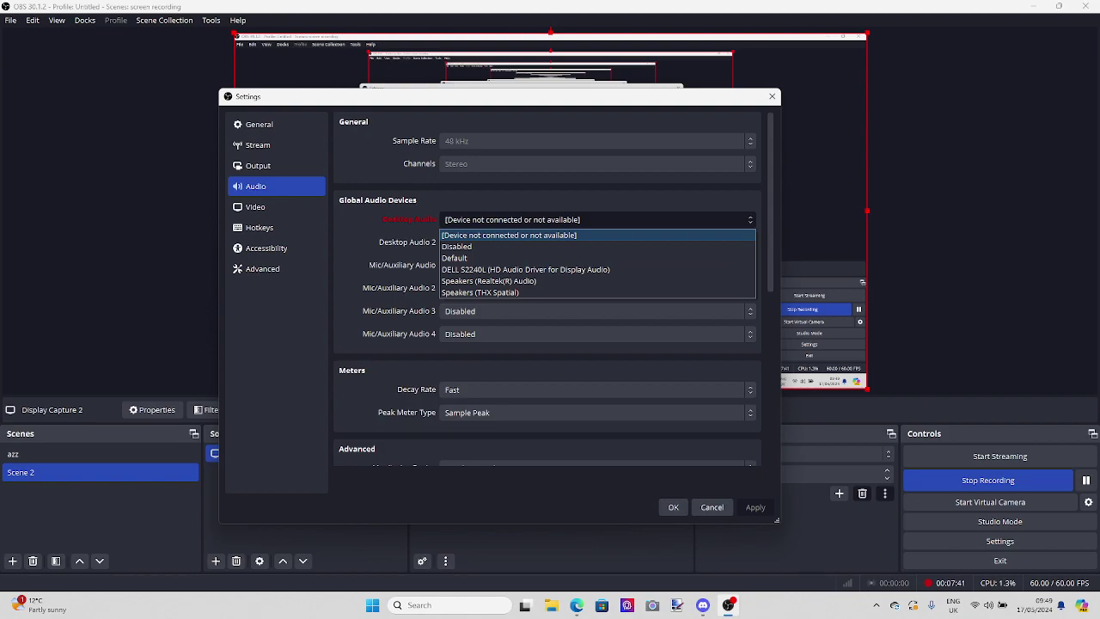
key(Down)
key(Down)
key(Down)
key(Down)
key(Down)
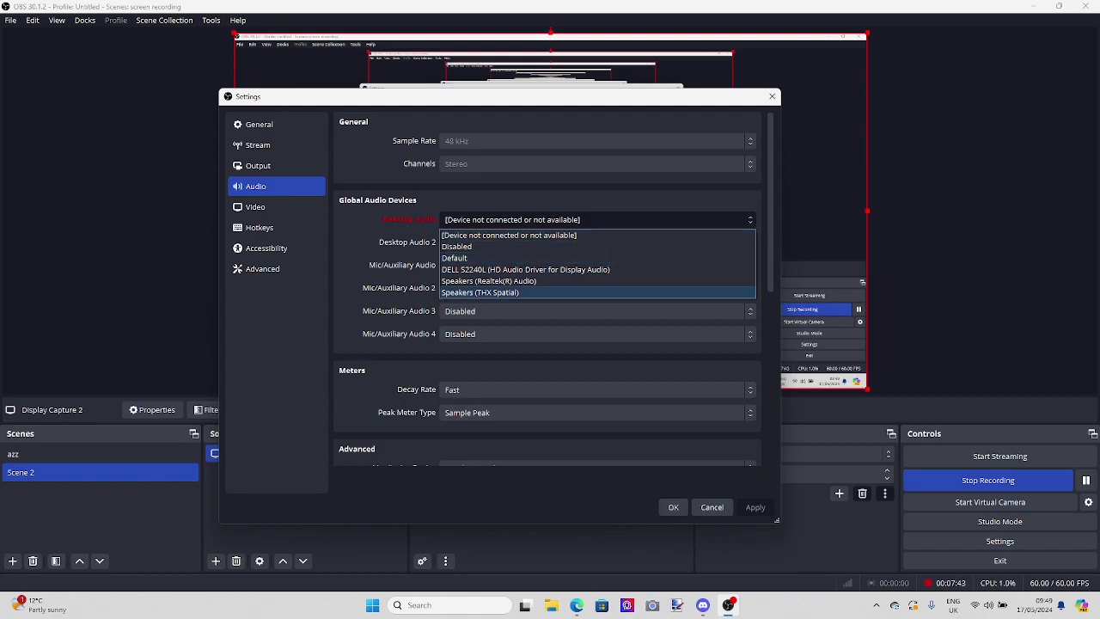
key(Up)
key(Up)
key(Up)
key(Up)
key(Up)
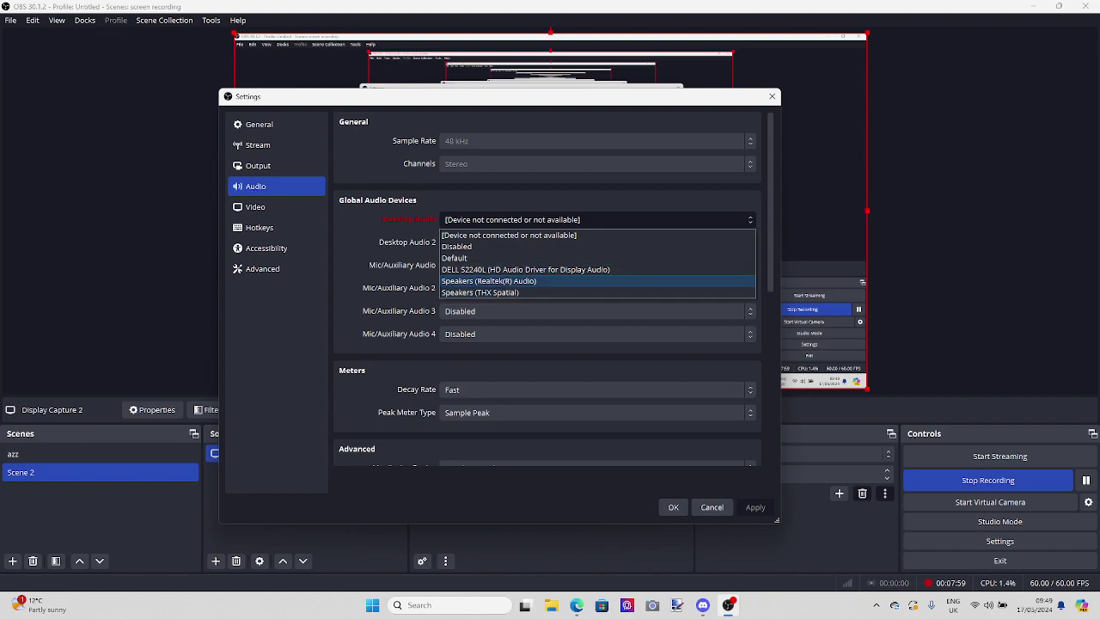
key(Return)
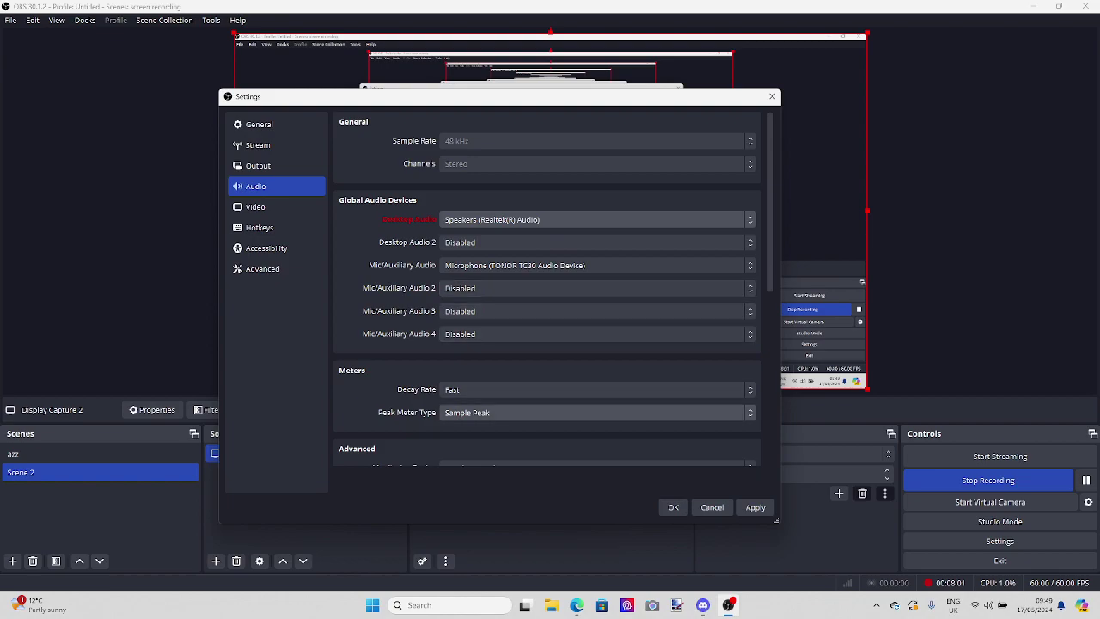
key(Return)
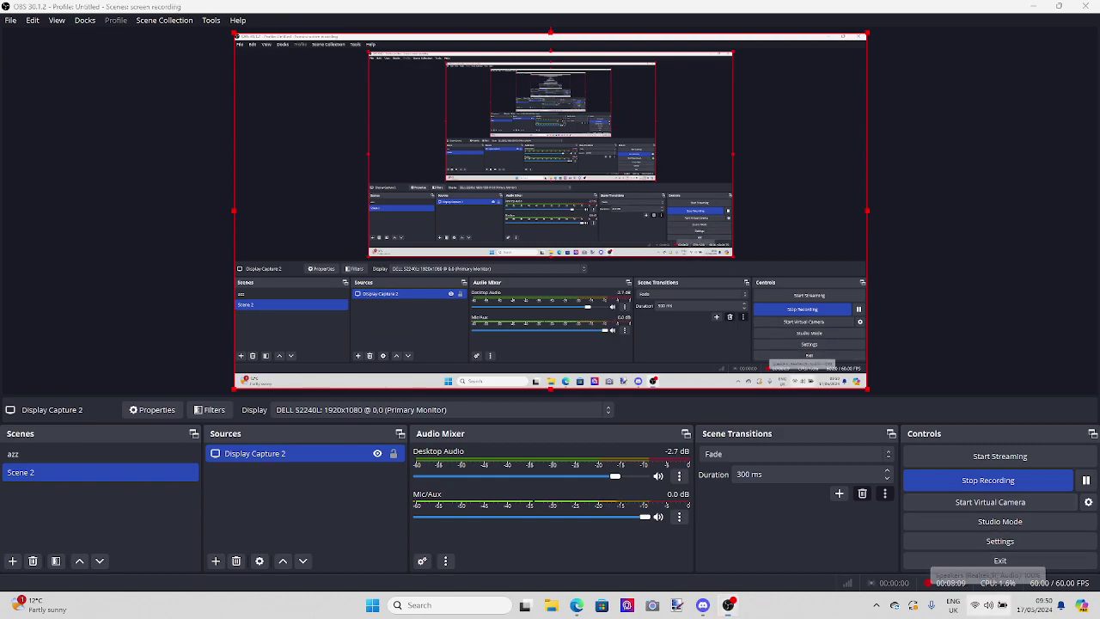
Check the Windows speaker volume level.
click(989, 606)
mouse_move(1054, 533)
mouse_down()
mouse_move(1005, 533)
mouse_move(1054, 533)
mouse_up()
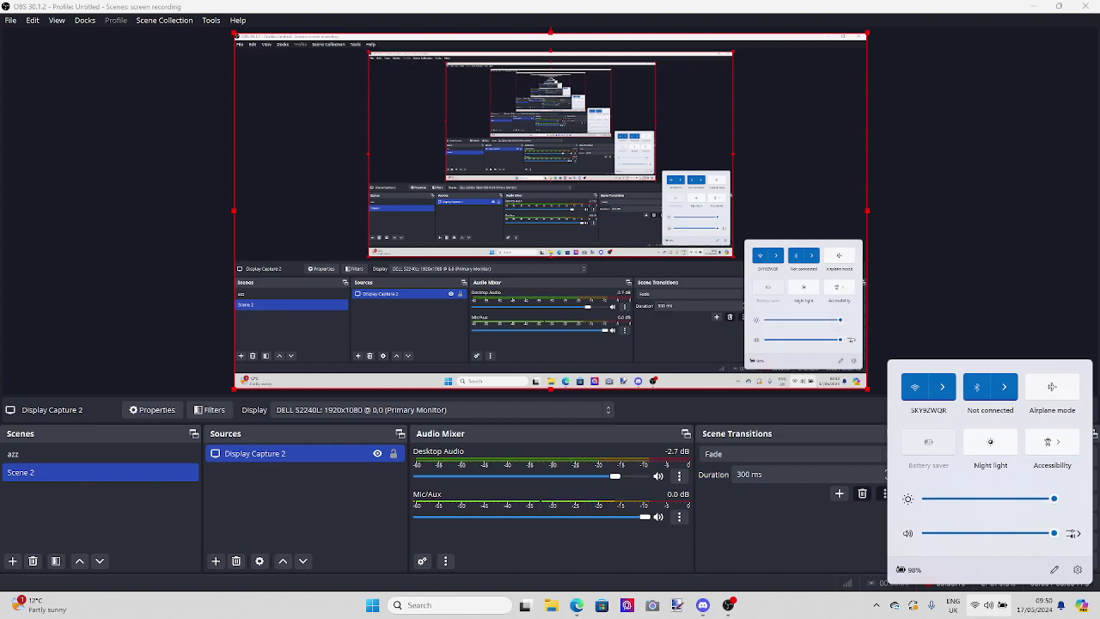
click(1002, 604)
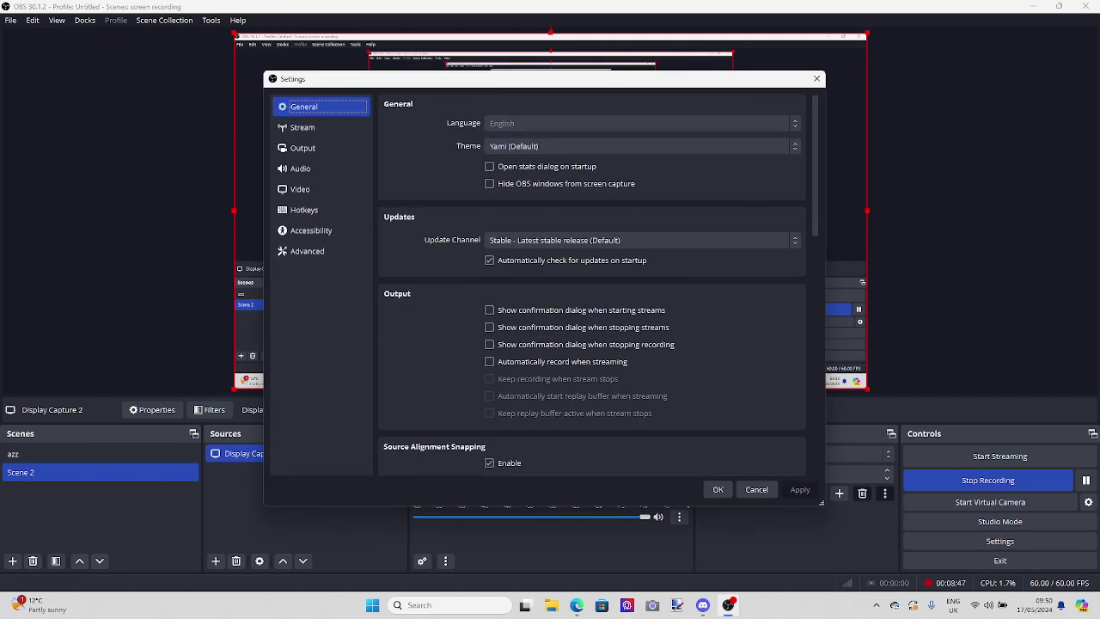
Examine the recording path, quality, format and encoders in the OBS output settings, and close the settings.
click(321, 148)
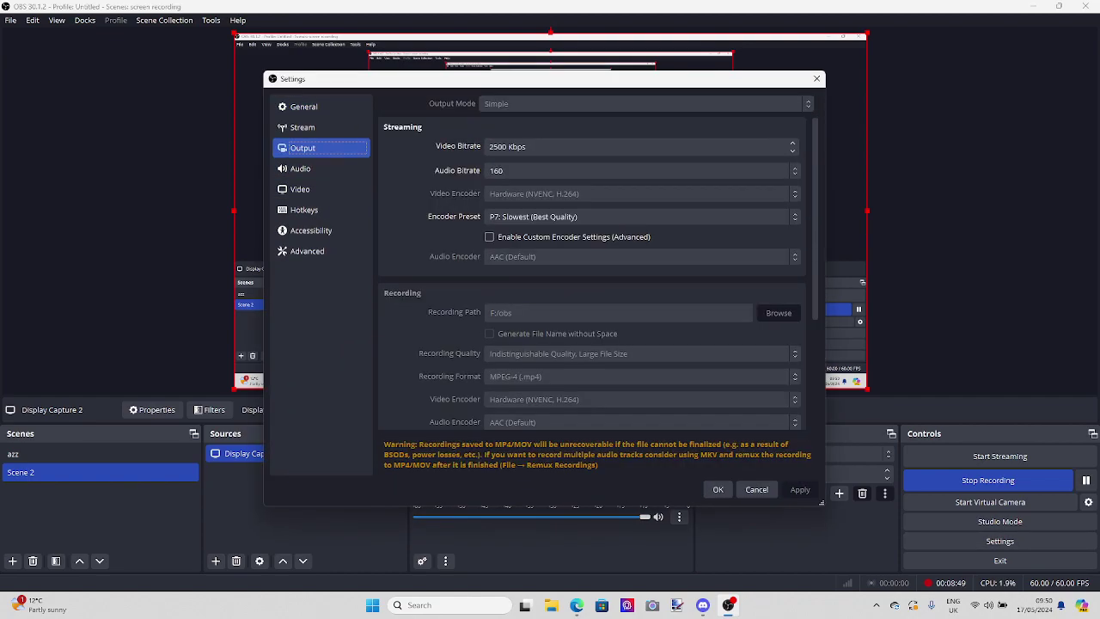
scroll(594, 275, down, 3)
scroll(593, 275, down, 1)
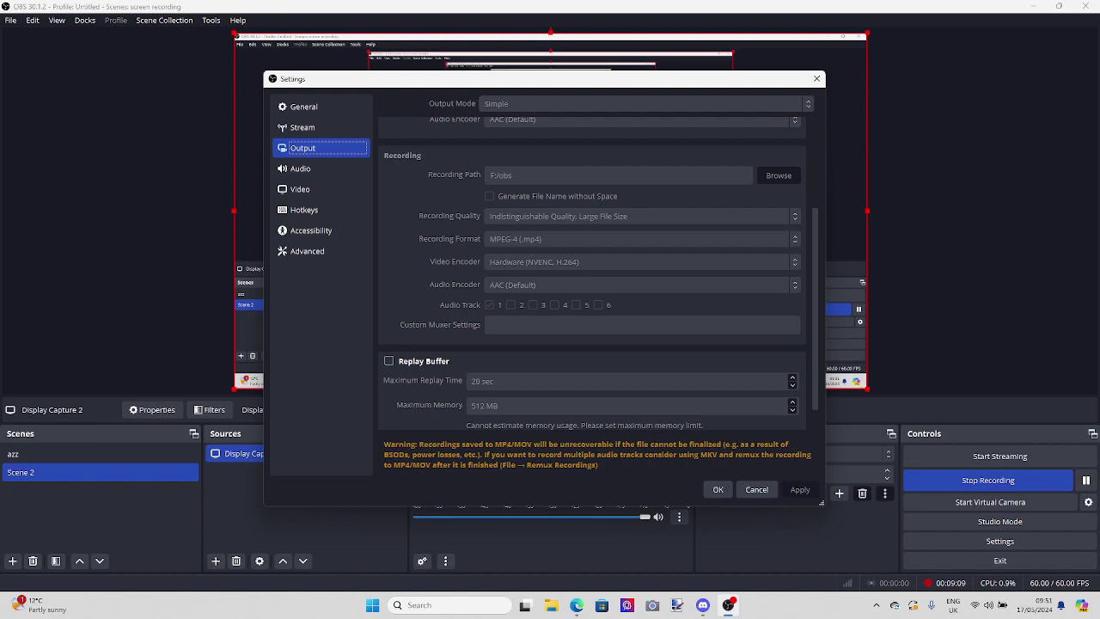
scroll(593, 273, up, 1)
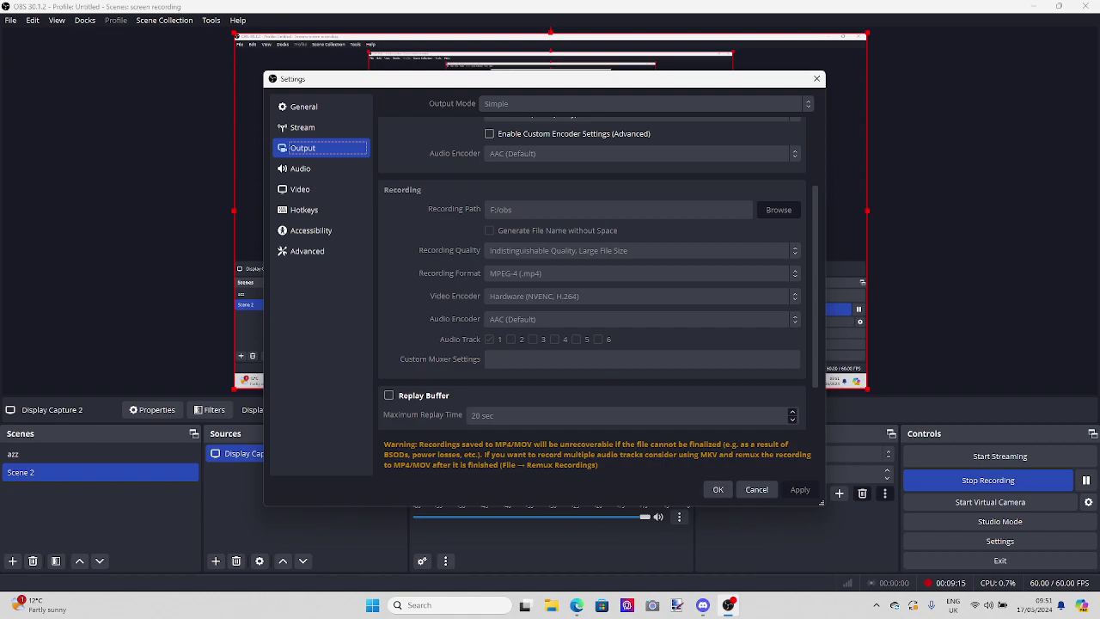
click(717, 489)
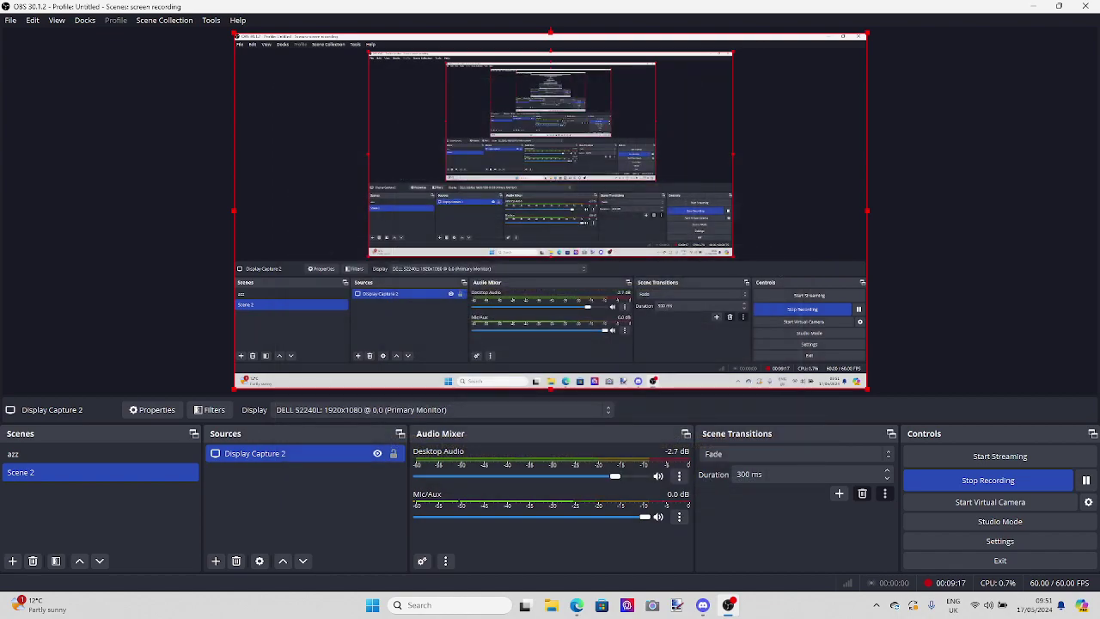
Move the OBS window onto the second monitor so only the full-screen Discord call stays on the main monitor.
drag(946, 7, 0, 62)
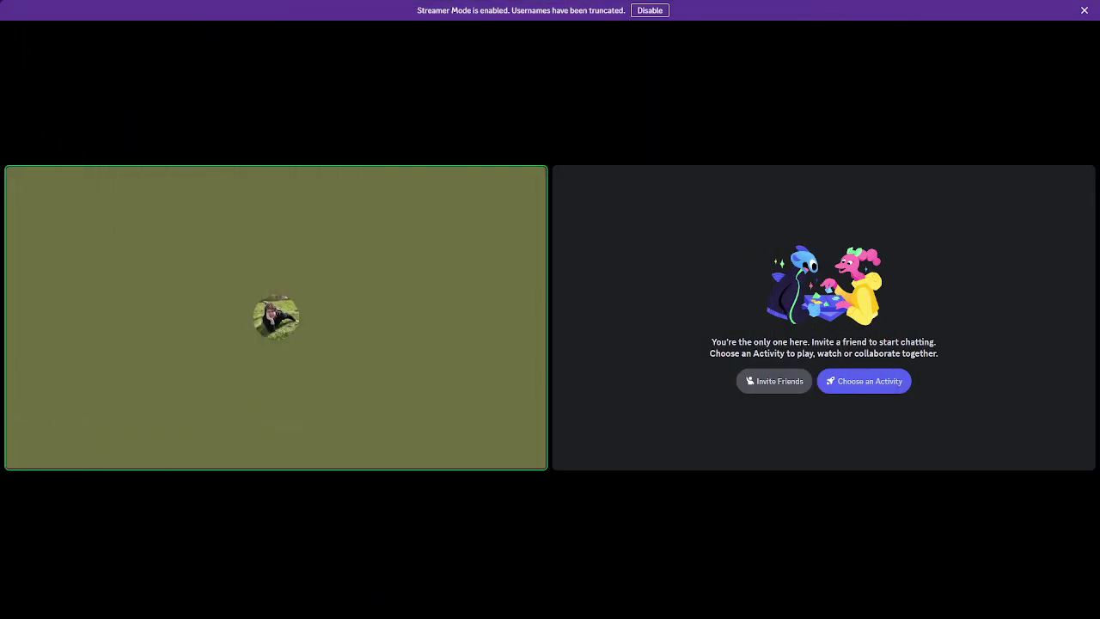